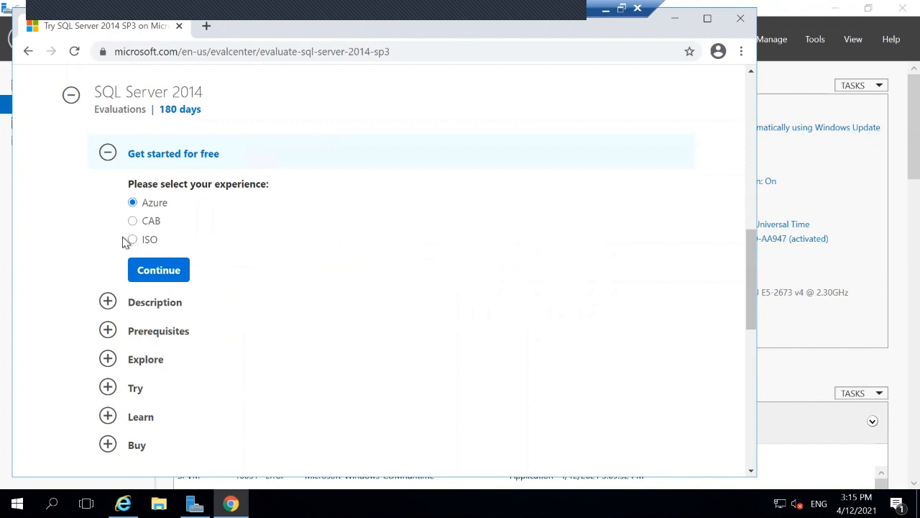
Step: Choose the ISO download of SQL Server 2014 and continue to the registration form
{"action": "left_click", "coordinate": [133, 242]}
{"action": "left_click", "coordinate": [166, 273]}
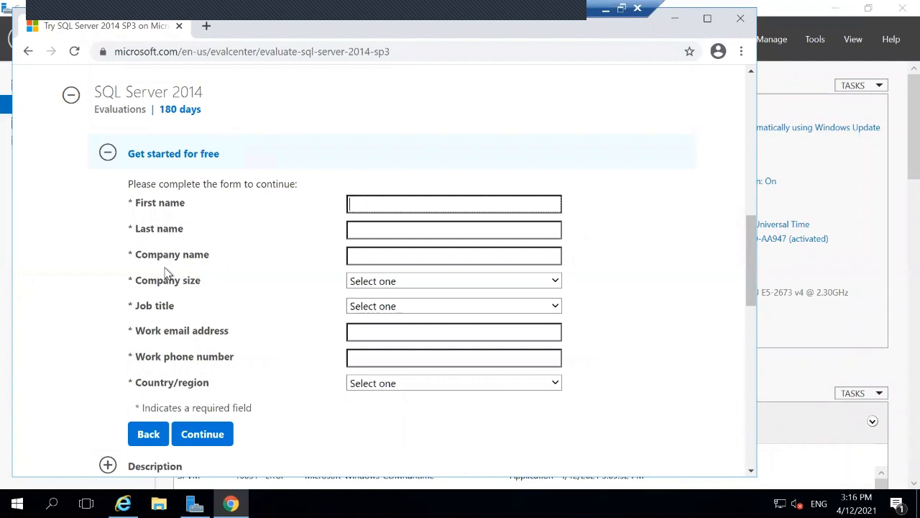
Step: Enter the first name, last name and company name, correcting a typo in the first name
{"action": "type", "text": "Monique"}
{"action": "key", "text": "Tab"}
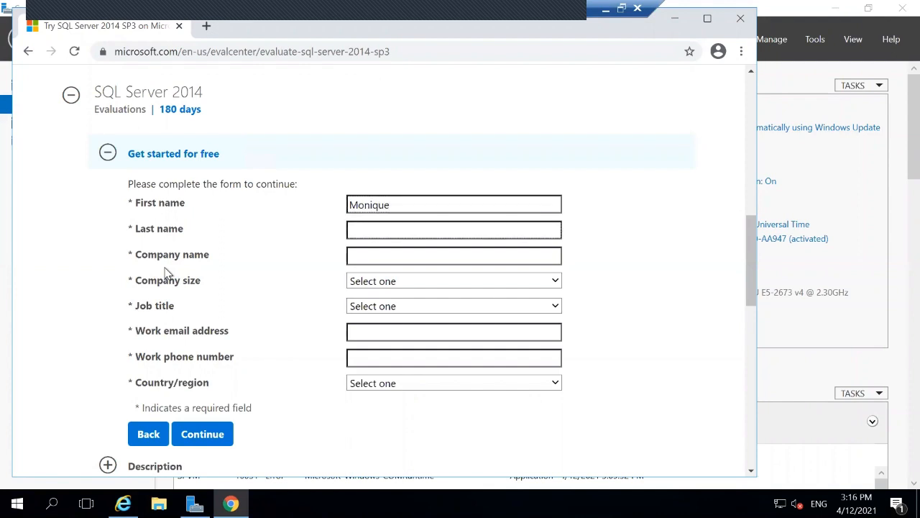
{"action": "type", "text": "Mm"}
{"action": "key", "text": "Tab"}
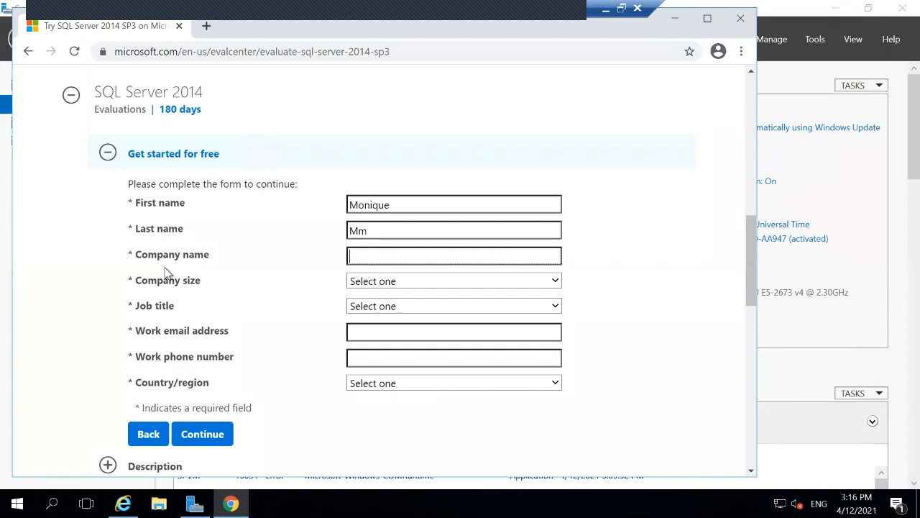
{"action": "type", "text": "m"}
Step: Set company size to 2-4 and job title to Analyst/Press
{"action": "left_click", "coordinate": [369, 281]}
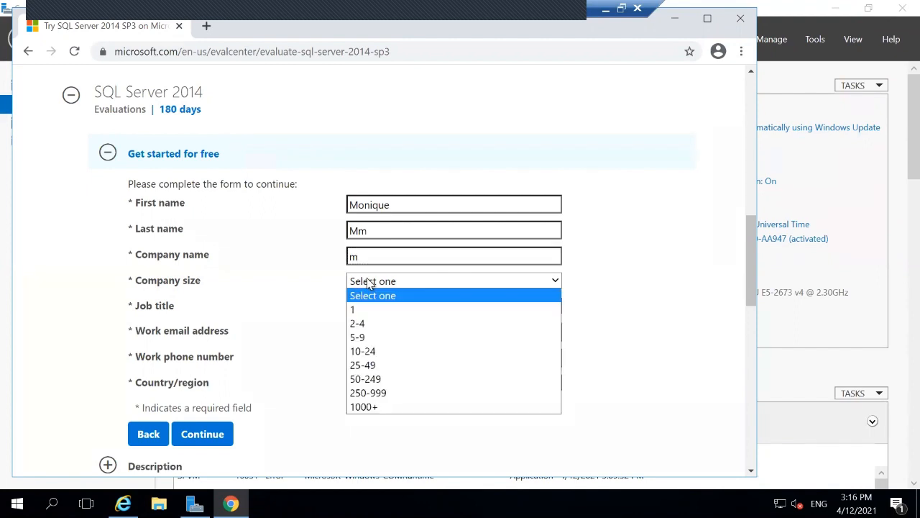
{"action": "left_click", "coordinate": [364, 323]}
{"action": "left_click", "coordinate": [372, 309]}
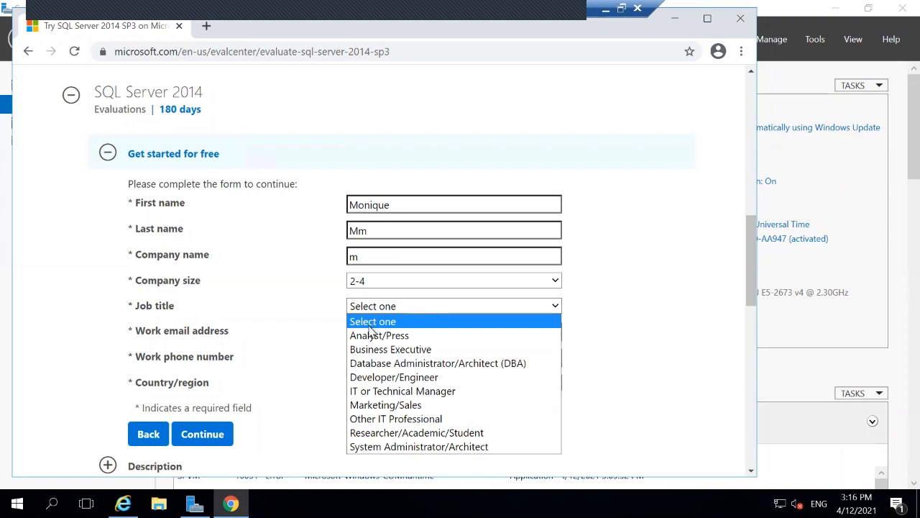
{"action": "left_click", "coordinate": [370, 325]}
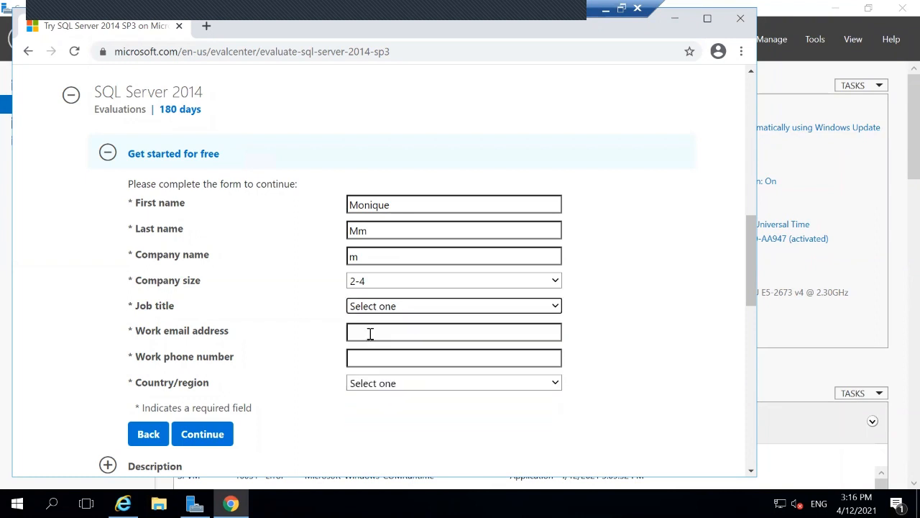
{"action": "left_click", "coordinate": [370, 333]}
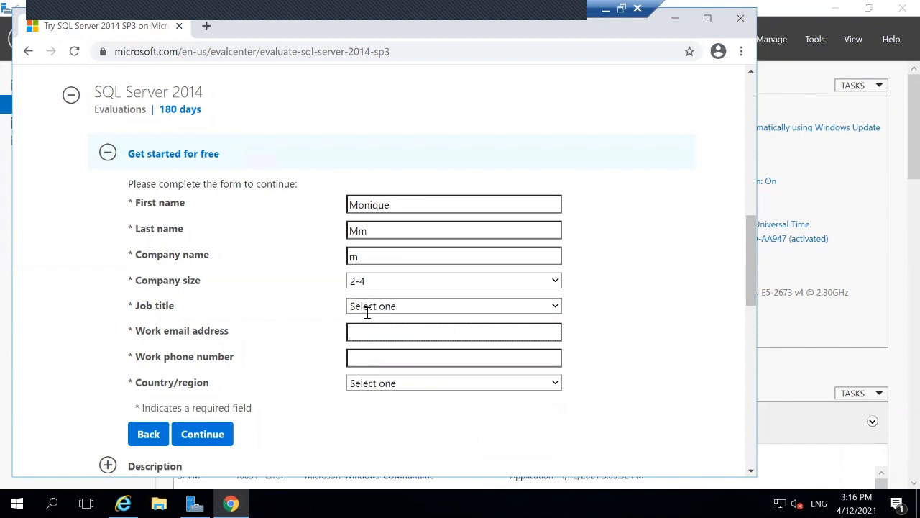
{"action": "left_click", "coordinate": [367, 310]}
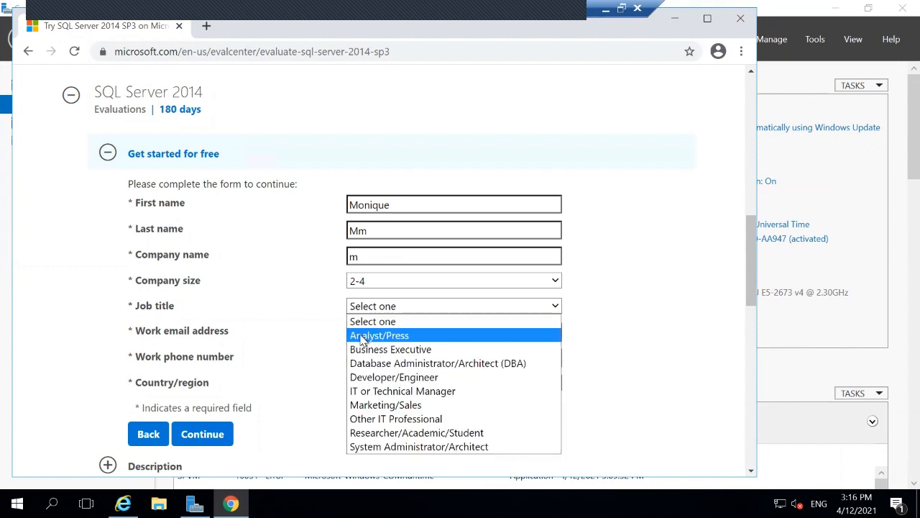
{"action": "left_click", "coordinate": [364, 336]}
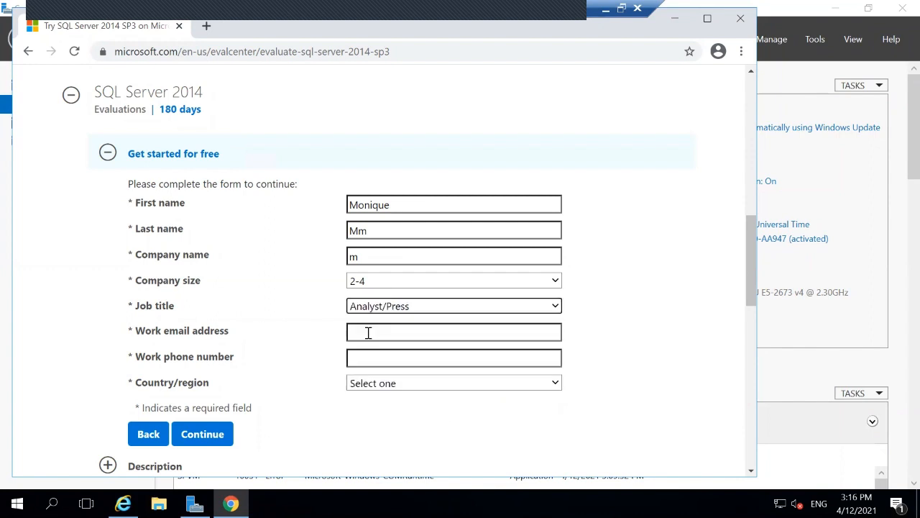
Step: Fill in the work e-mail address and a placeholder work phone number
{"action": "left_click", "coordinate": [367, 333]}
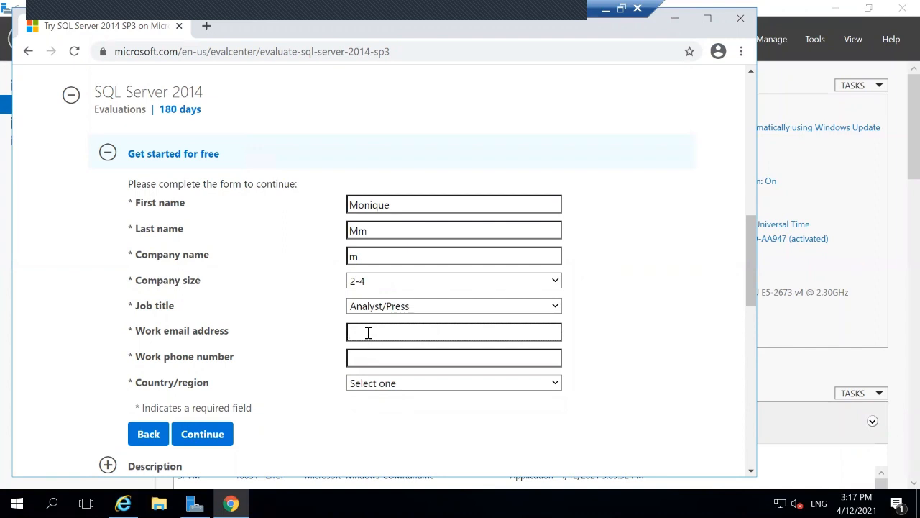
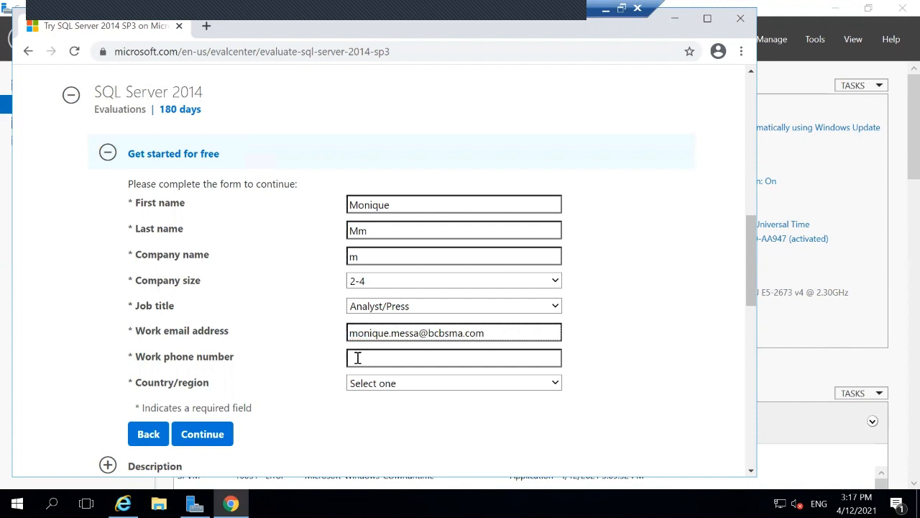
{"action": "left_click", "coordinate": [356, 357]}
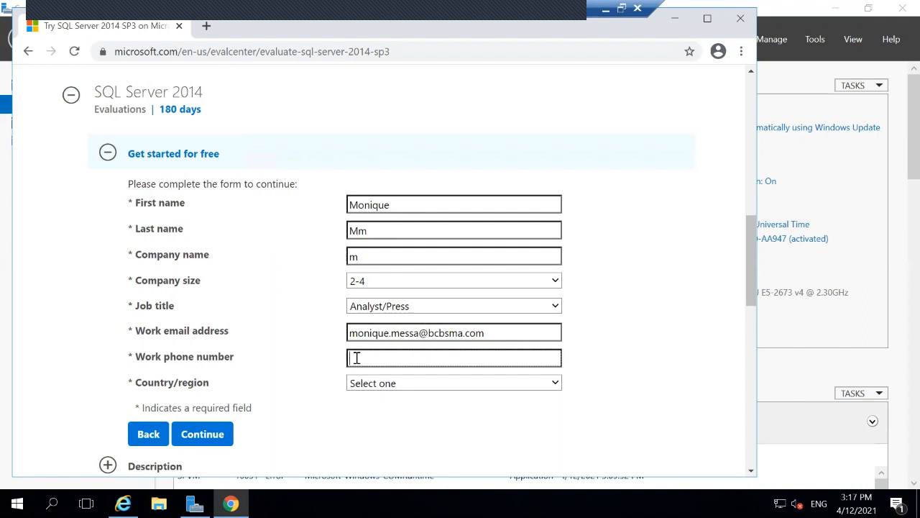
{"action": "type", "text": "0000000"}
Step: Set the country/region to United States
{"action": "left_click", "coordinate": [423, 387]}
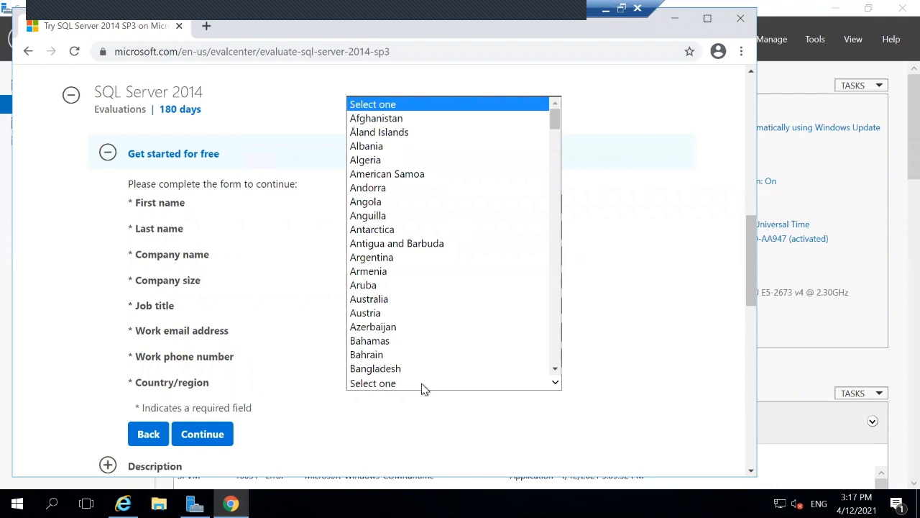
{"action": "key", "text": "u"}
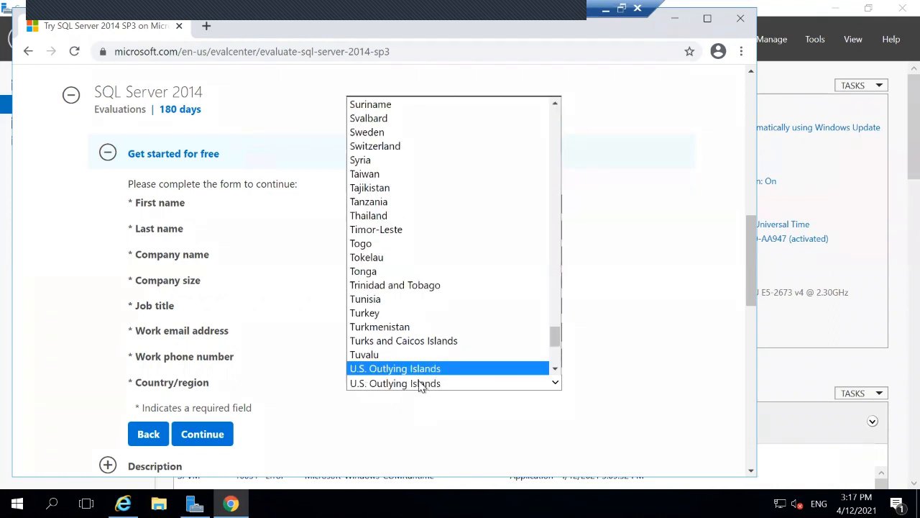
{"action": "scroll", "coordinate": [407, 370], "scroll_direction": "down", "scroll_amount": 5}
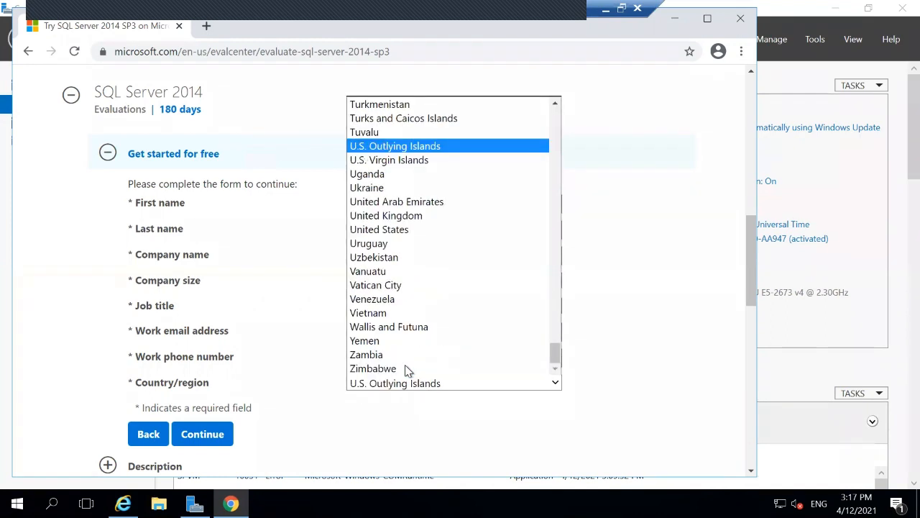
{"action": "left_click", "coordinate": [380, 229]}
Step: Decline the Microsoft marketing offers and submit the registration form
{"action": "right_click", "coordinate": [380, 230]}
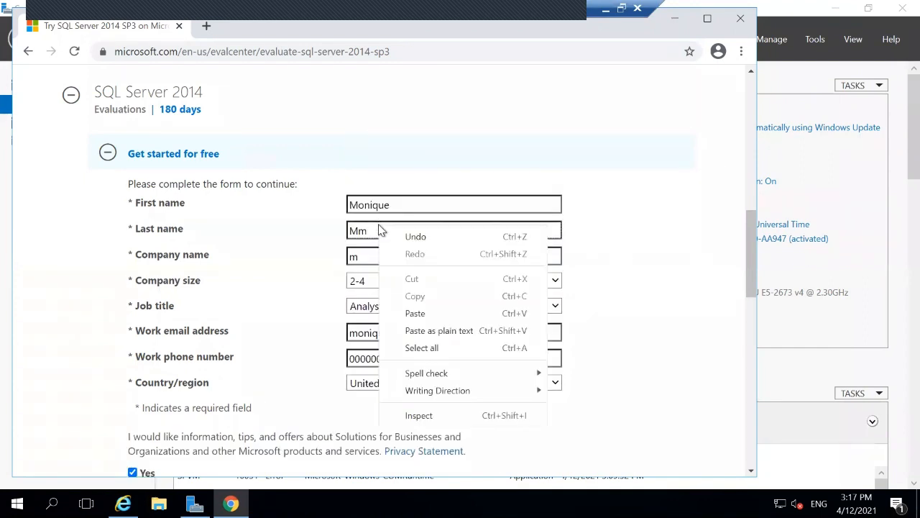
{"action": "scroll", "coordinate": [259, 444], "scroll_direction": "down", "scroll_amount": 15}
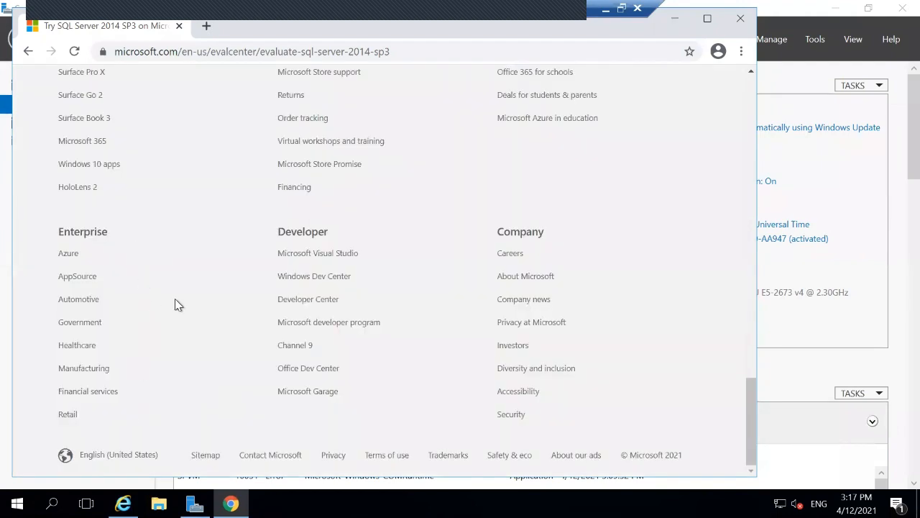
{"action": "scroll", "coordinate": [175, 298], "scroll_direction": "up", "scroll_amount": 10}
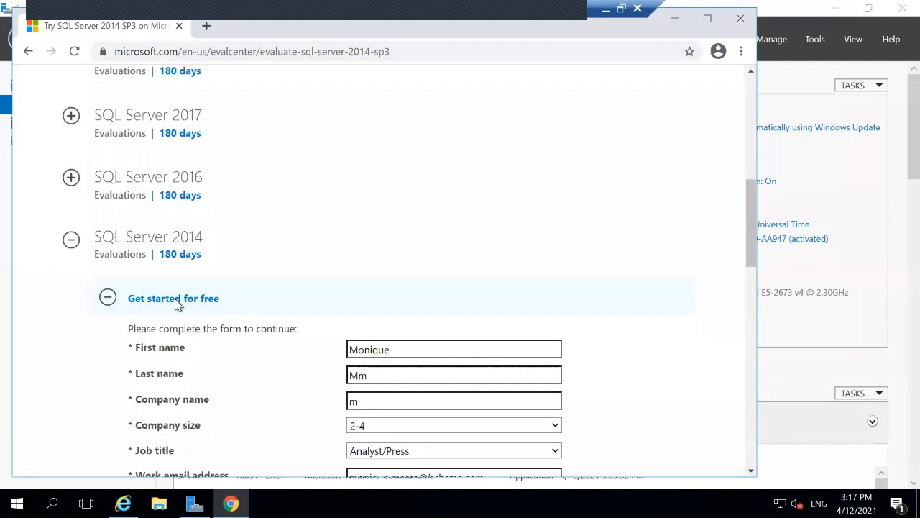
{"action": "scroll", "coordinate": [176, 304], "scroll_direction": "up", "scroll_amount": 4}
{"action": "scroll", "coordinate": [176, 305], "scroll_direction": "up", "scroll_amount": 3}
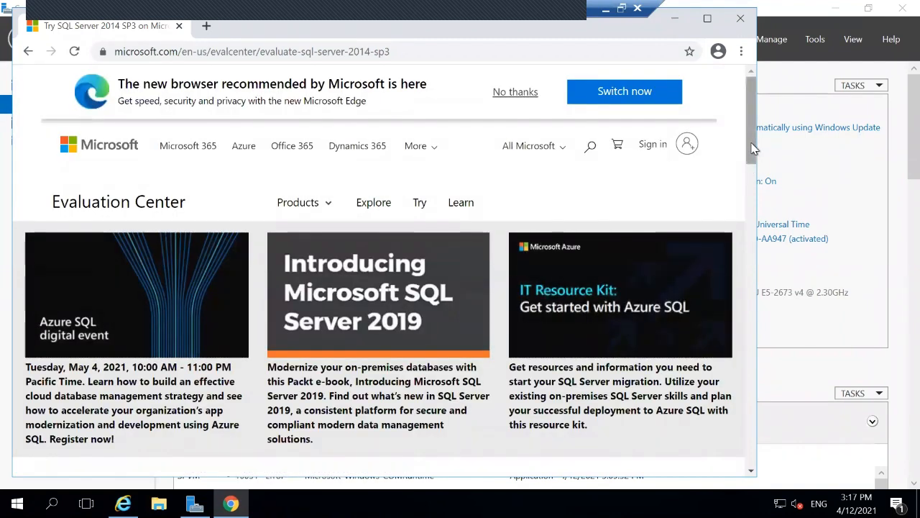
{"action": "left_click_drag", "start_coordinate": [753, 147], "coordinate": [747, 356]}
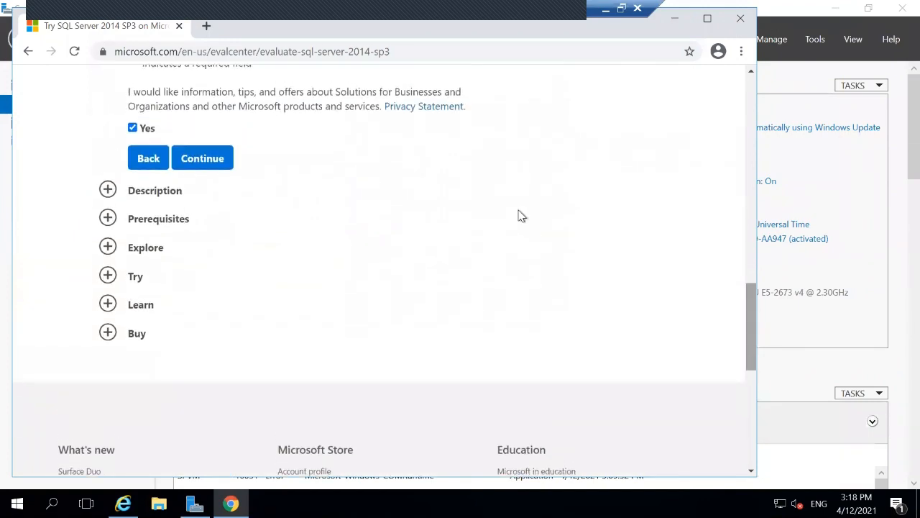
{"action": "left_click", "coordinate": [137, 131]}
{"action": "left_click", "coordinate": [202, 168]}
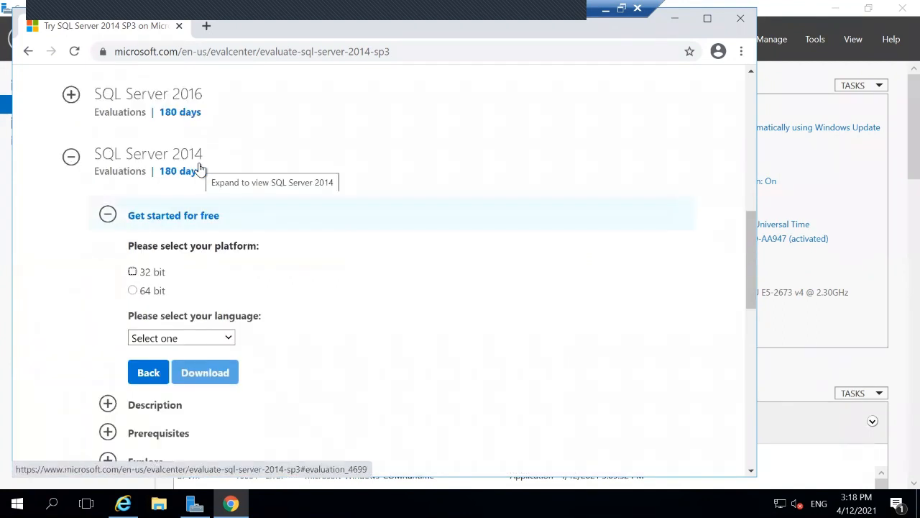
Step: Download the 64-bit English SQLServer2014SP3 ISO, retry the download, and maximize Chrome
{"action": "left_click", "coordinate": [132, 291]}
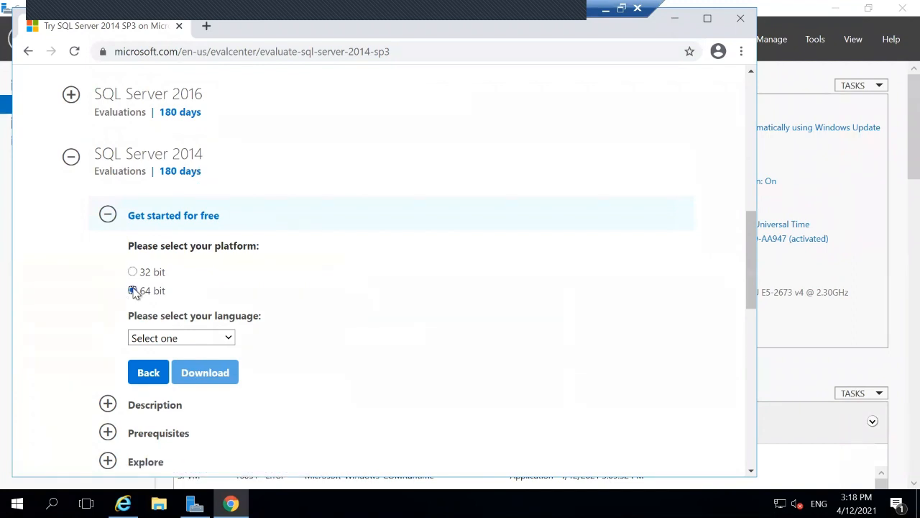
{"action": "left_click", "coordinate": [143, 340]}
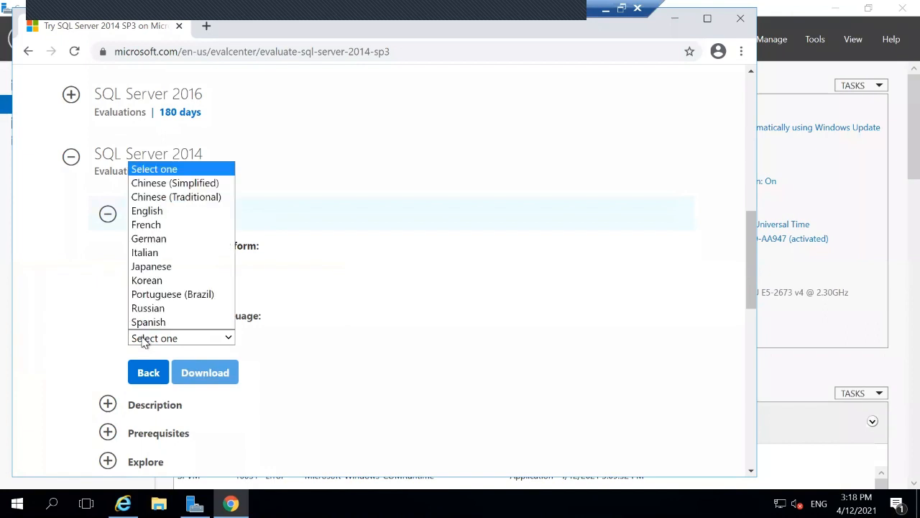
{"action": "left_click", "coordinate": [160, 212]}
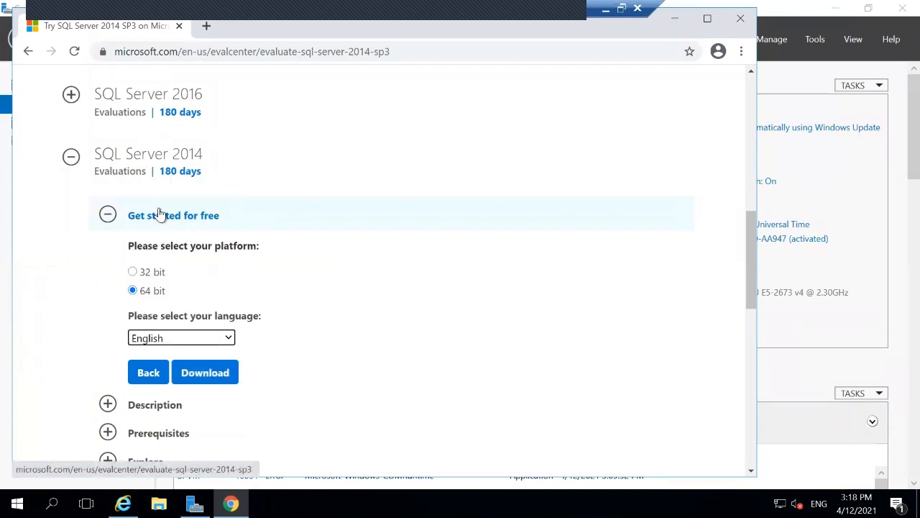
{"action": "left_click", "coordinate": [204, 373]}
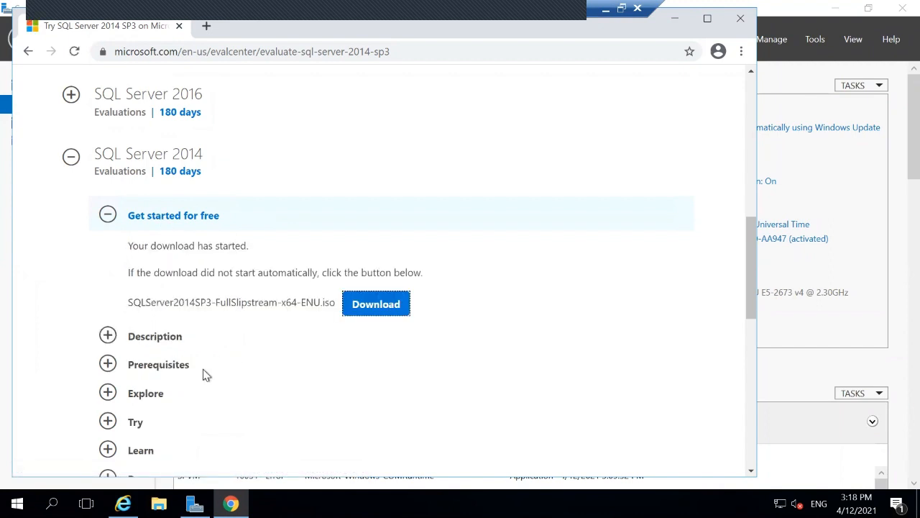
{"action": "left_click", "coordinate": [367, 306]}
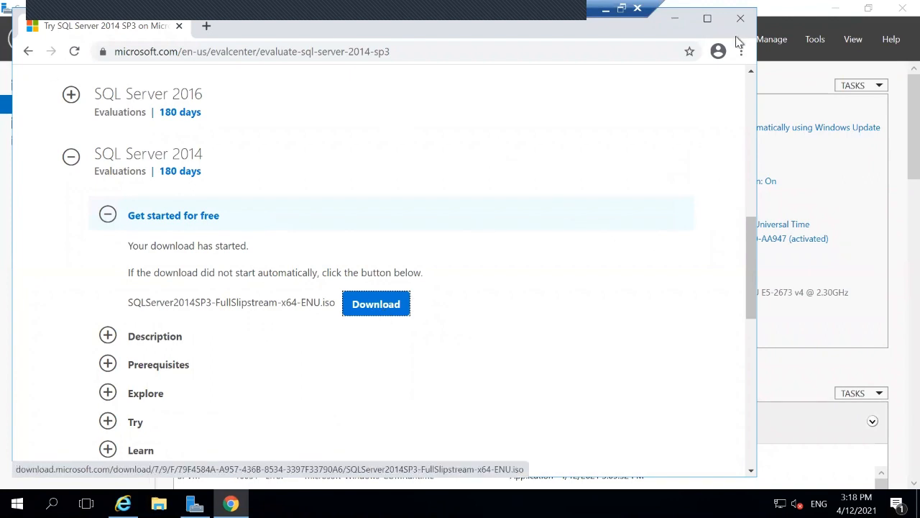
{"action": "left_click", "coordinate": [707, 18]}
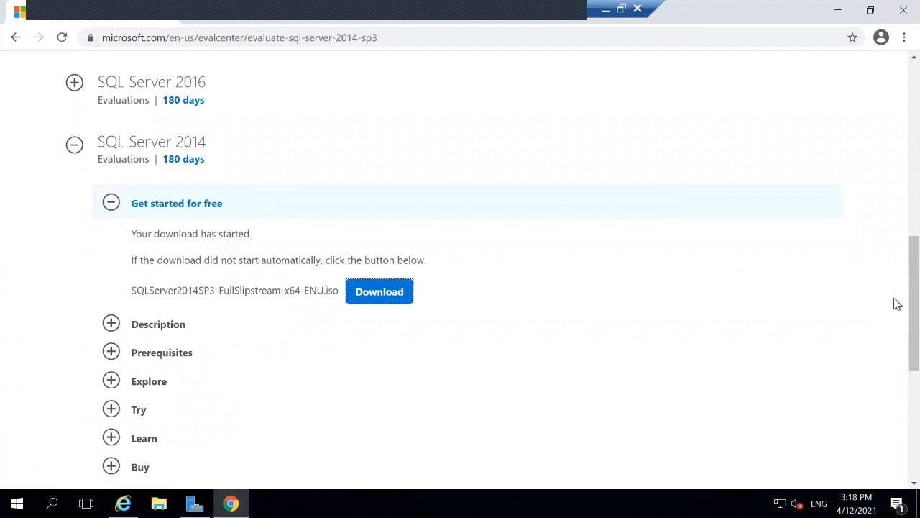
Step: Check Chrome's Downloads page, find it empty, and return to the SQL Server 2014 tab
{"action": "left_click_drag", "start_coordinate": [913, 296], "coordinate": [896, 446]}
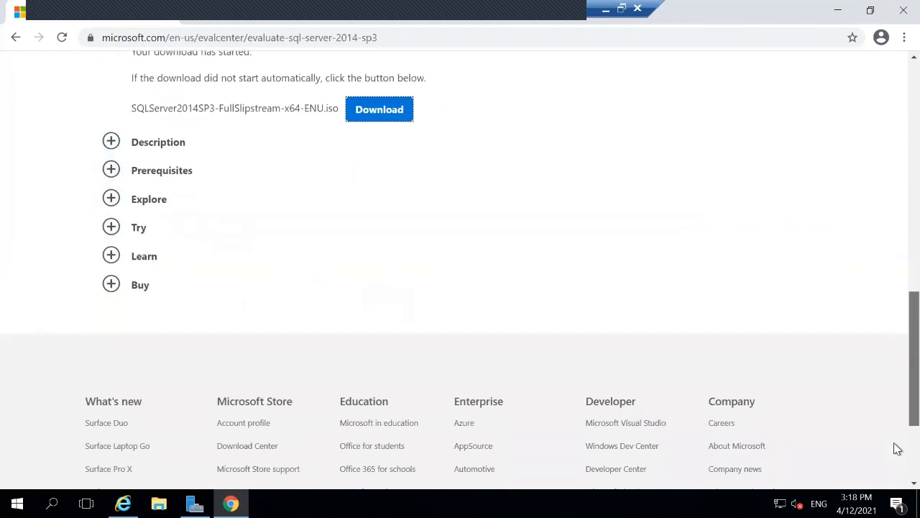
{"action": "scroll", "coordinate": [896, 197], "scroll_direction": "up", "scroll_amount": 10}
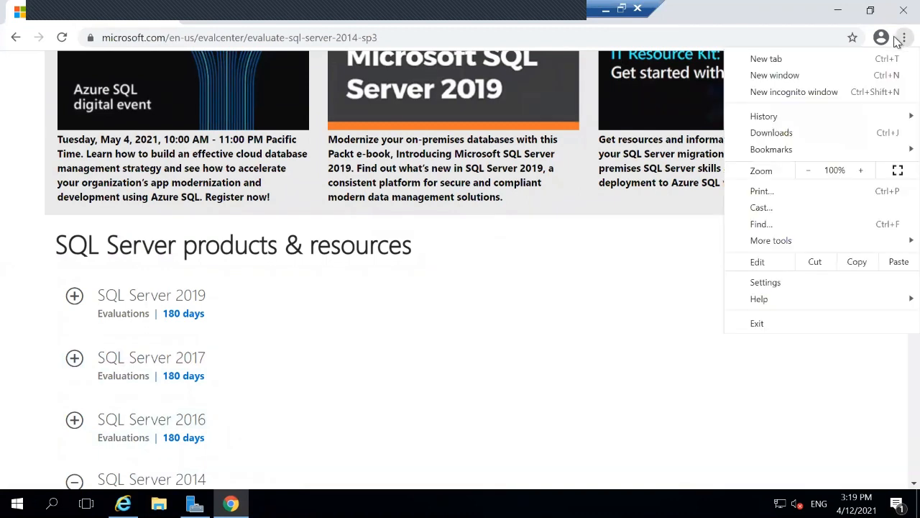
{"action": "left_click", "coordinate": [790, 132]}
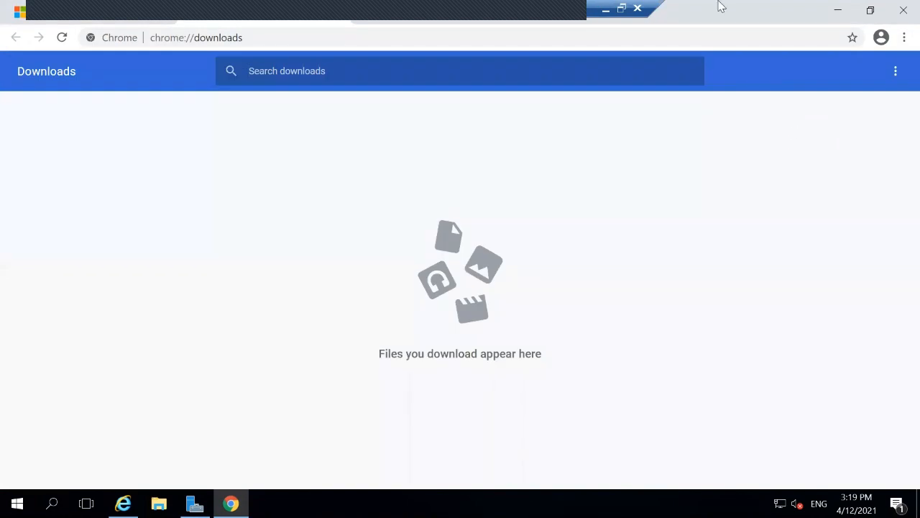
{"action": "left_click", "coordinate": [99, 17]}
{"action": "scroll", "coordinate": [445, 280], "scroll_direction": "down", "scroll_amount": 3}
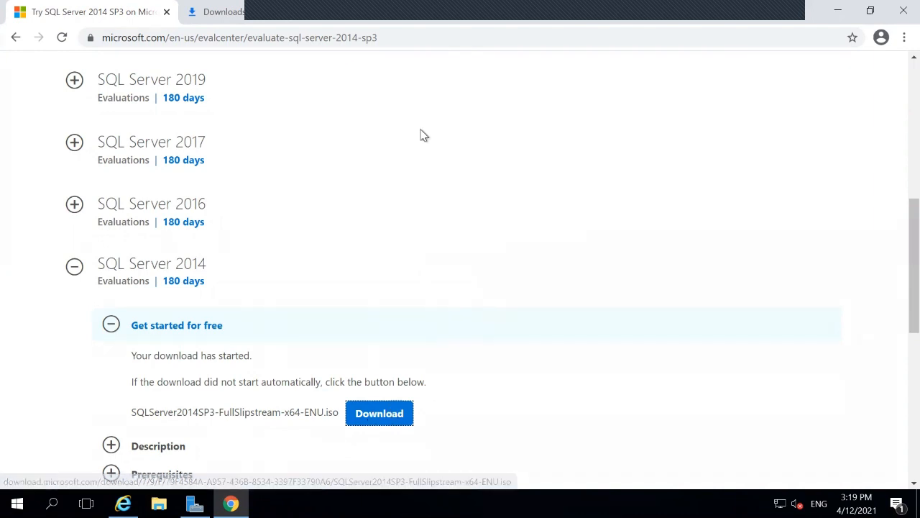
{"action": "scroll", "coordinate": [435, 312], "scroll_direction": "down", "scroll_amount": 2}
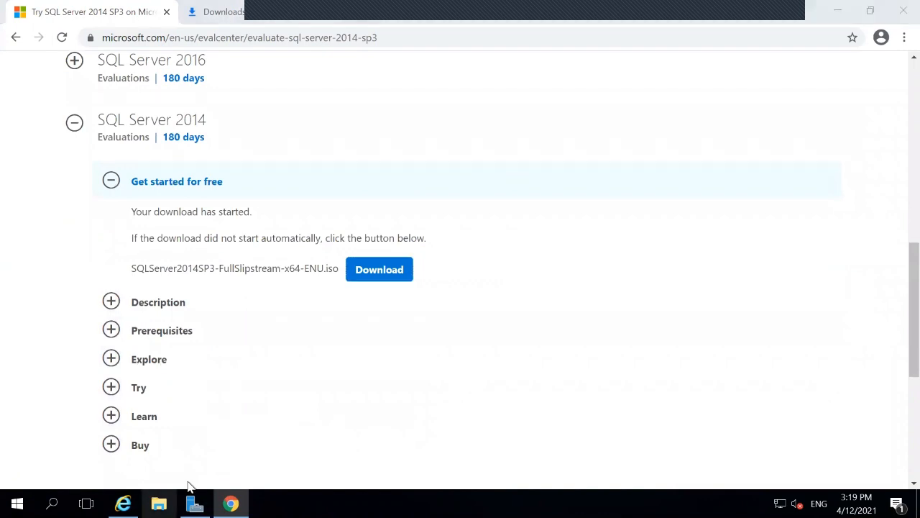
{"action": "left_click", "coordinate": [159, 503]}
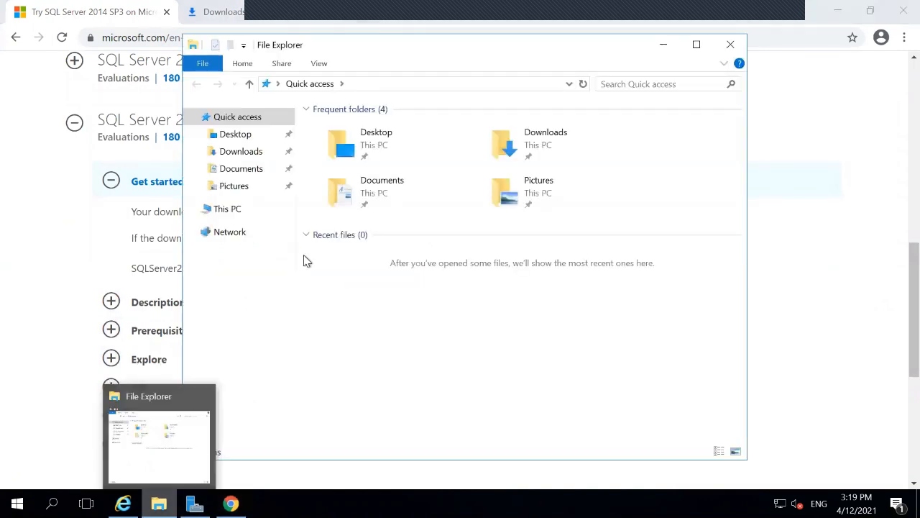
{"action": "left_click", "coordinate": [246, 150]}
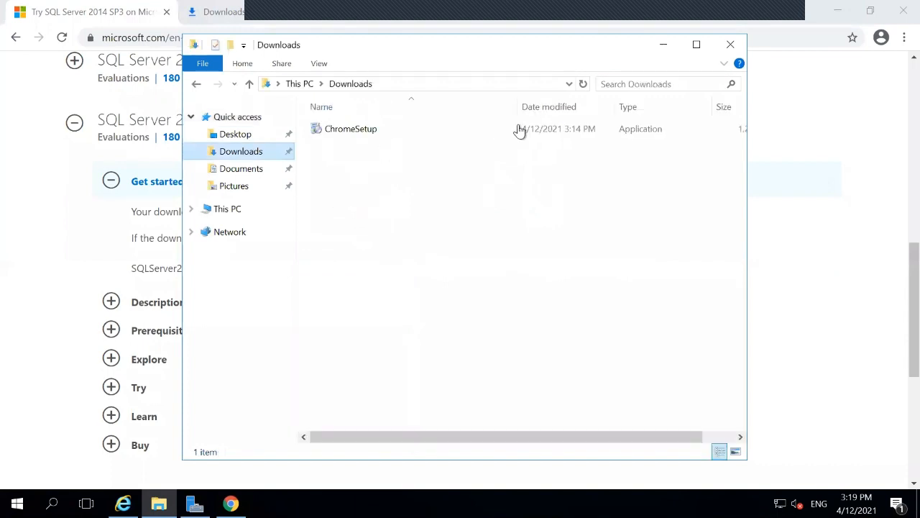
{"action": "left_click", "coordinate": [674, 45]}
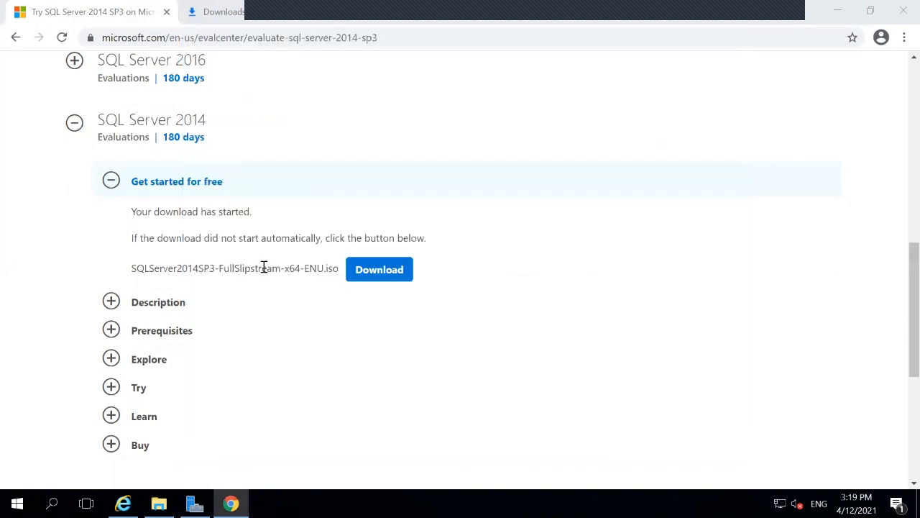
Step: Retry the .iso download, then select ISO as the download experience again
{"action": "left_click", "coordinate": [366, 276]}
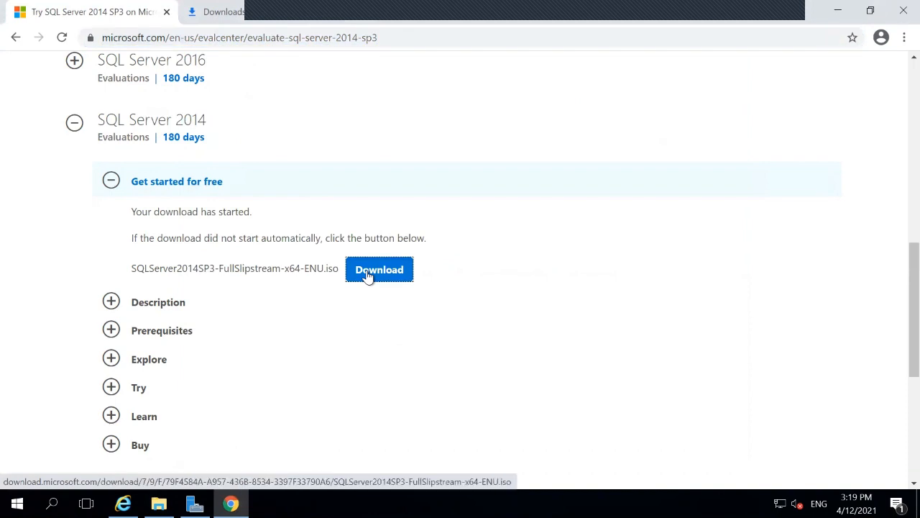
{"action": "left_click", "coordinate": [901, 37]}
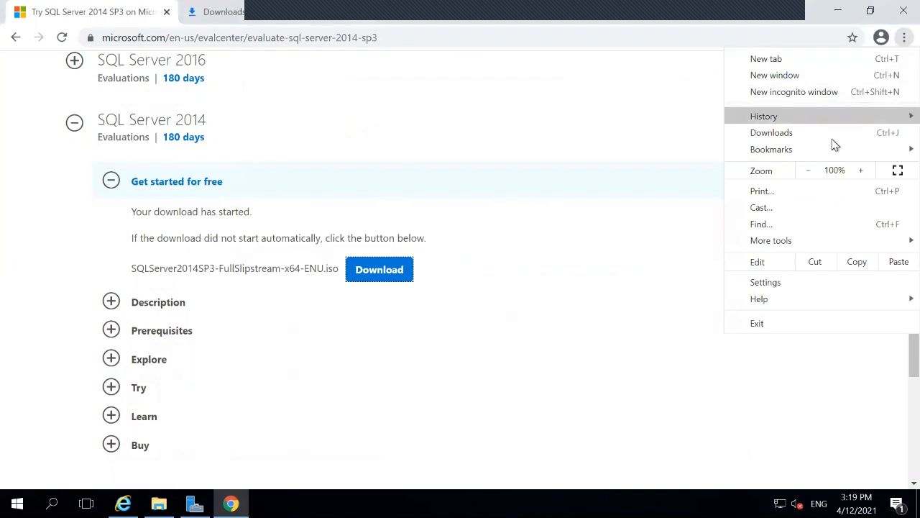
{"action": "left_click", "coordinate": [514, 140]}
{"action": "scroll", "coordinate": [363, 272], "scroll_direction": "down", "scroll_amount": 15}
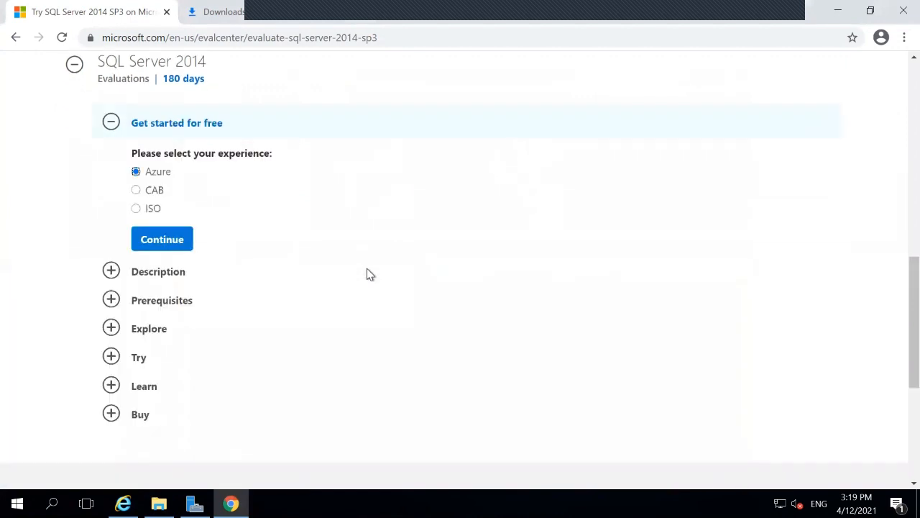
{"action": "left_click", "coordinate": [136, 209]}
Step: Refill name and company from suggestions, with company size 2-4 and job title Analyst/Press
{"action": "left_click", "coordinate": [175, 242]}
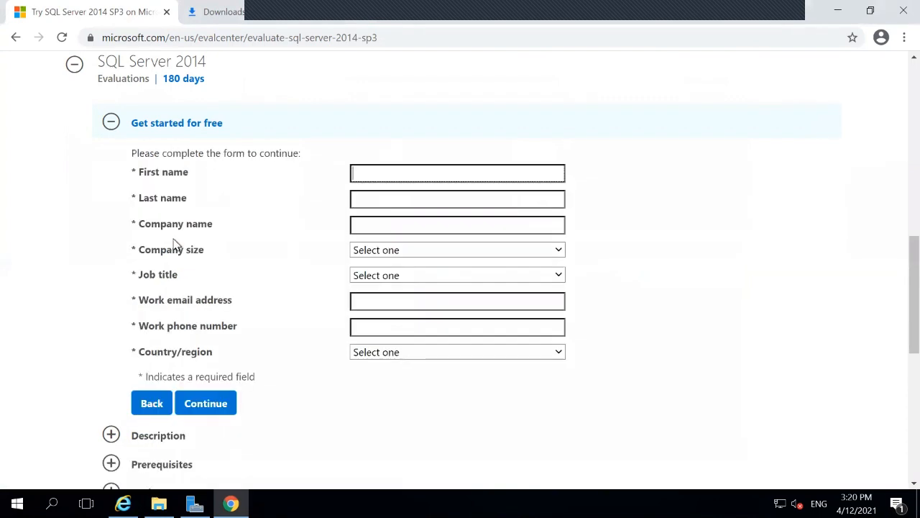
{"action": "left_click", "coordinate": [407, 172]}
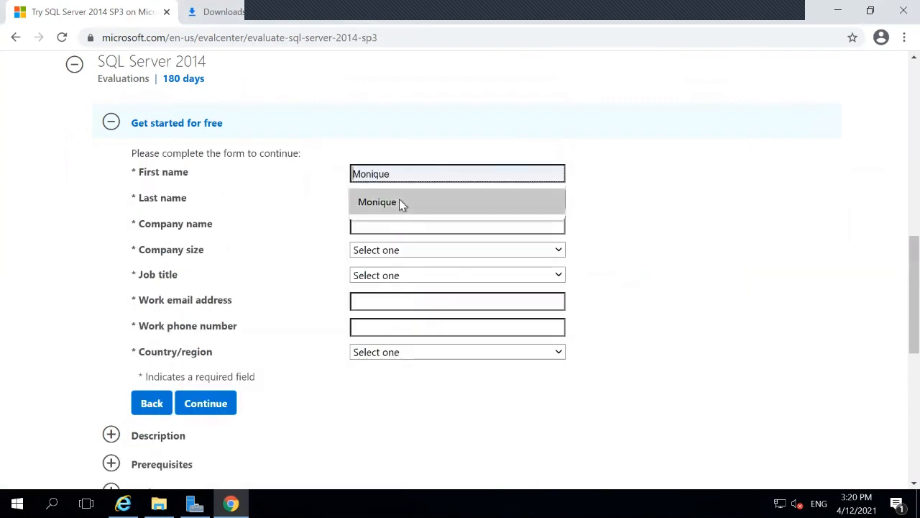
{"action": "left_click", "coordinate": [399, 202]}
{"action": "left_click", "coordinate": [400, 199]}
{"action": "left_click", "coordinate": [380, 228]}
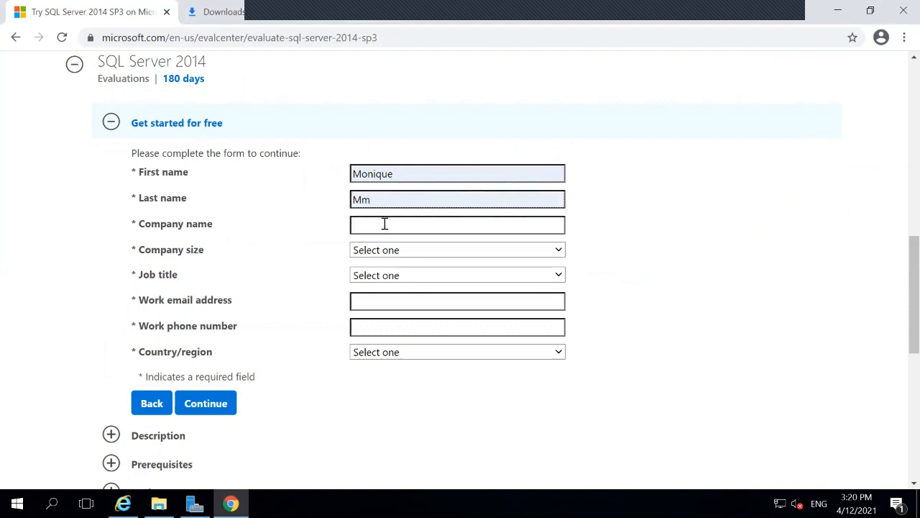
{"action": "left_click", "coordinate": [385, 223]}
{"action": "left_click", "coordinate": [384, 250]}
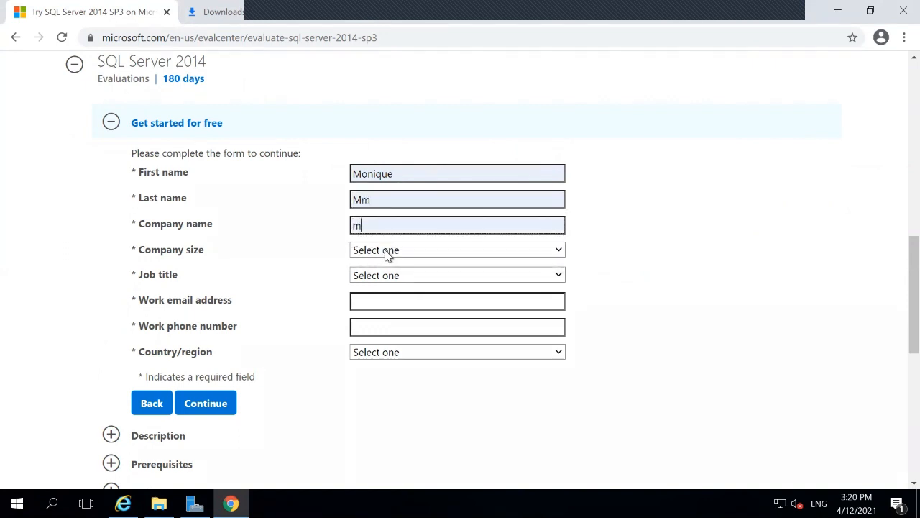
{"action": "left_click", "coordinate": [387, 252]}
{"action": "left_click", "coordinate": [385, 291]}
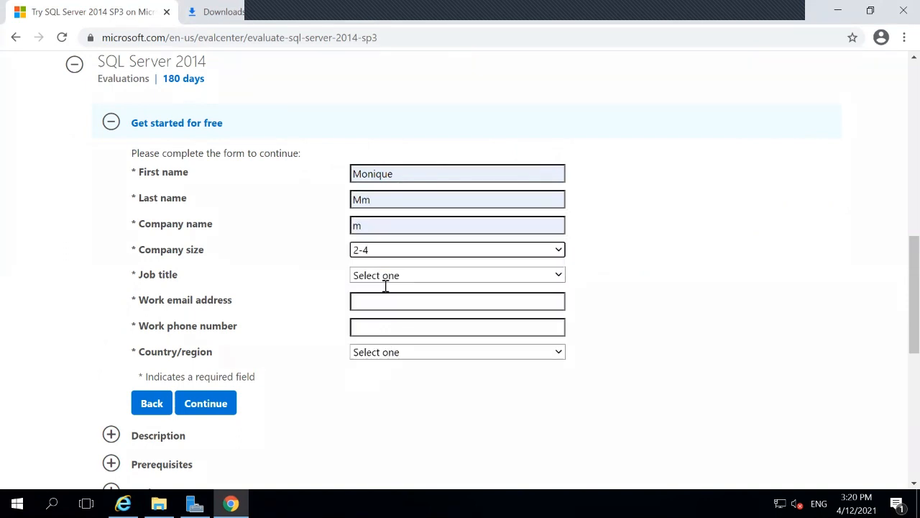
{"action": "left_click", "coordinate": [388, 279]}
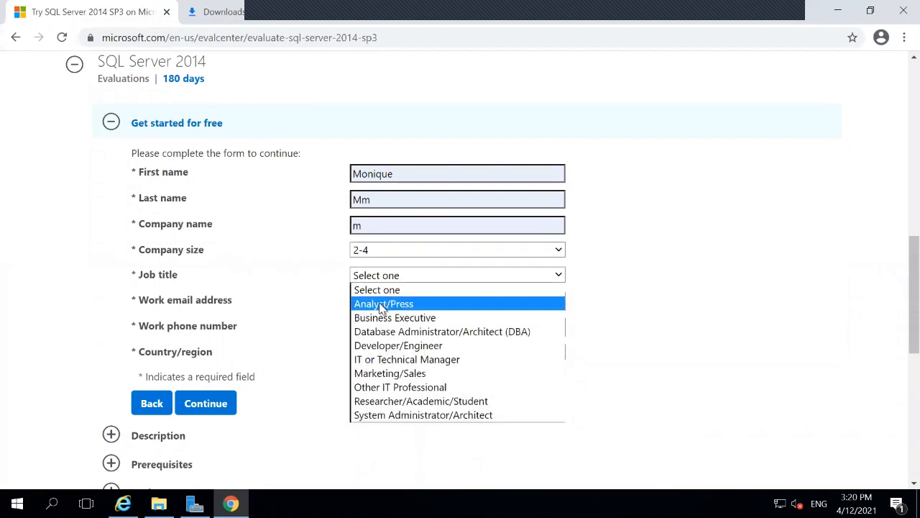
{"action": "left_click", "coordinate": [384, 302]}
Step: Fill in the work e-mail and replace the placeholder with the actual work phone number
{"action": "left_click", "coordinate": [388, 301]}
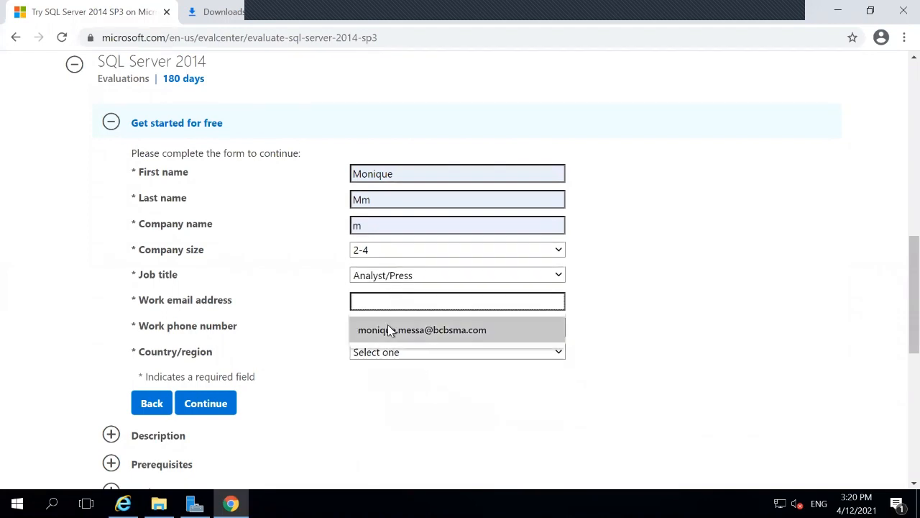
{"action": "left_click", "coordinate": [388, 329]}
{"action": "left_click", "coordinate": [388, 331]}
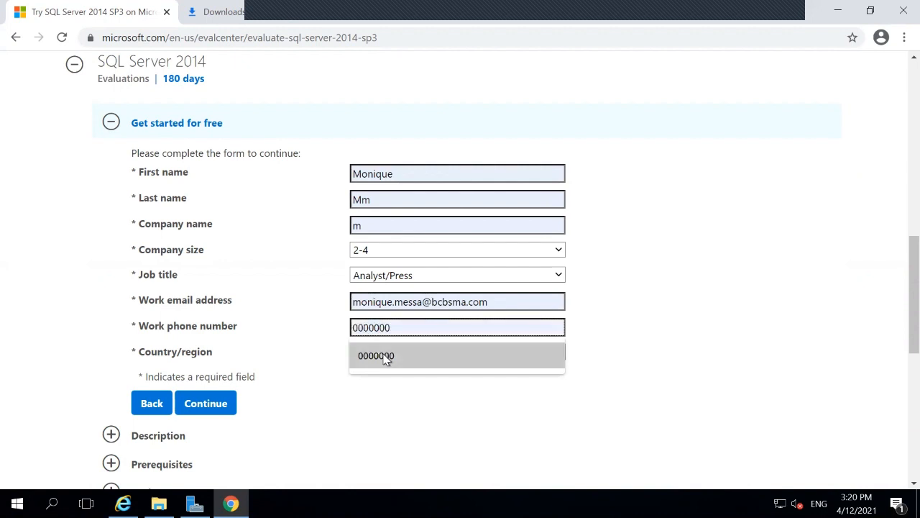
{"action": "left_click", "coordinate": [384, 356]}
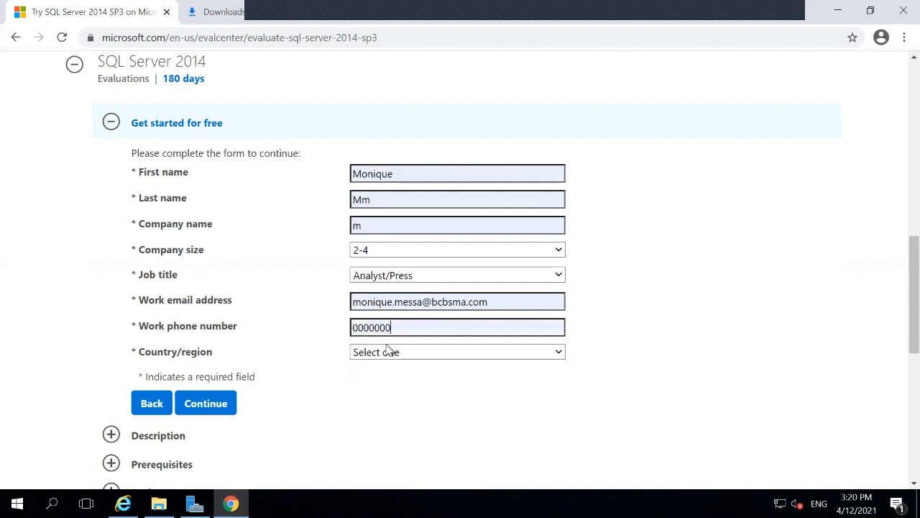
{"action": "left_click_drag", "start_coordinate": [393, 325], "coordinate": [319, 322]}
{"action": "left_click", "coordinate": [319, 328]}
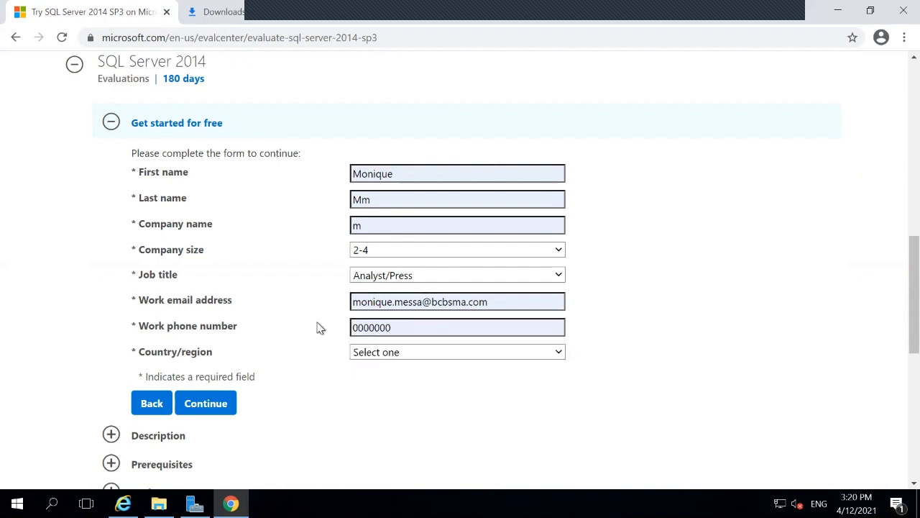
{"action": "left_click", "coordinate": [405, 328]}
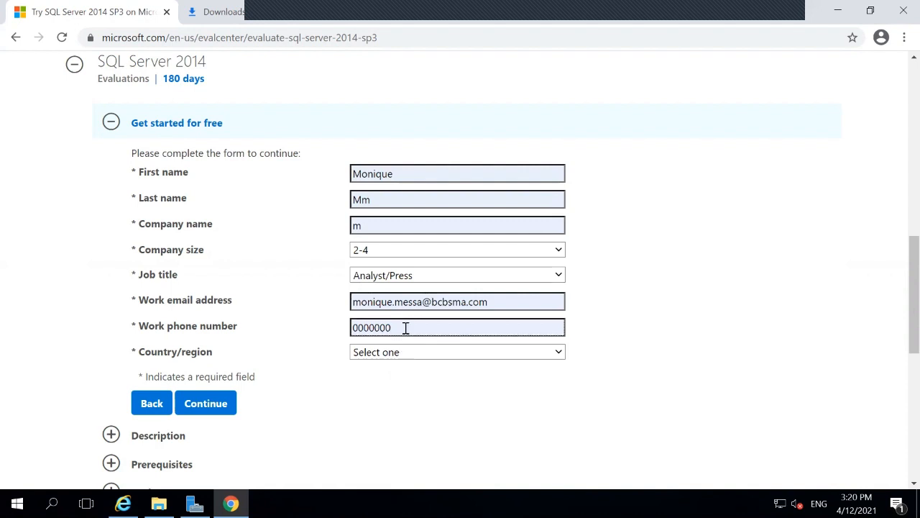
{"action": "key", "text": "BackSpace"}
{"action": "key", "text": "BackSpace"}
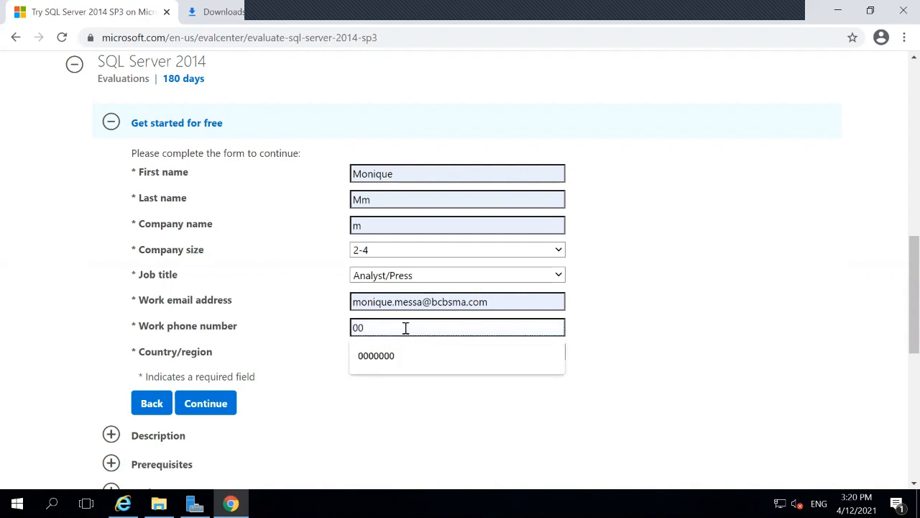
{"action": "key", "text": "BackSpace"}
{"action": "key", "text": "BackSpace"}
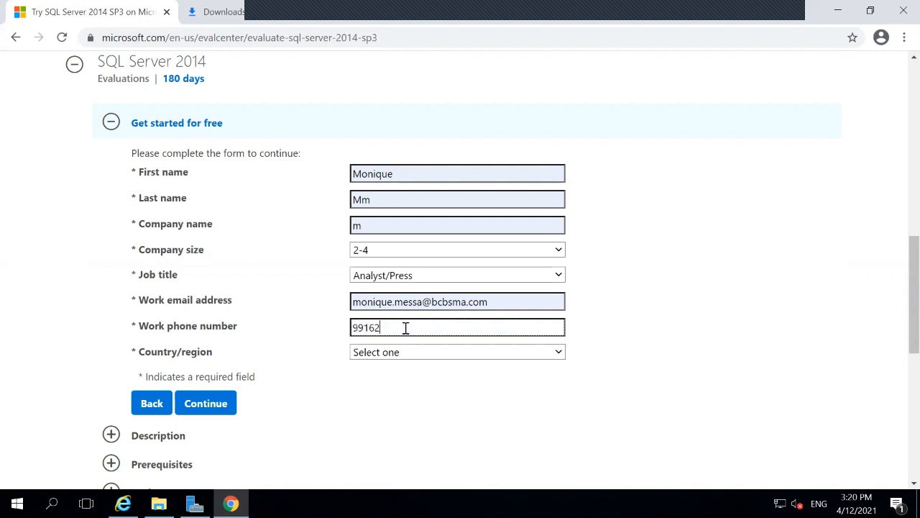
{"action": "key", "text": "Tab"}
Step: Enter India as the country, decline marketing offers, and submit the form
{"action": "type", "text": "india"}
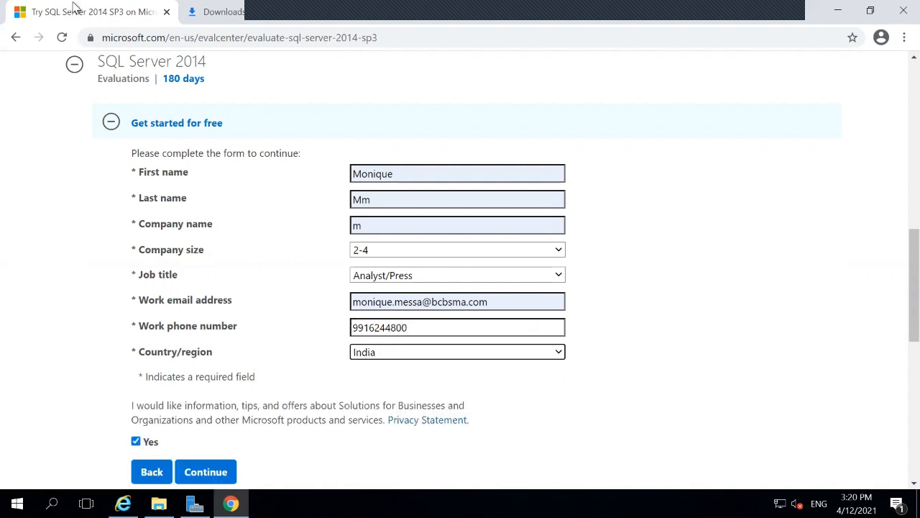
{"action": "left_click", "coordinate": [135, 441]}
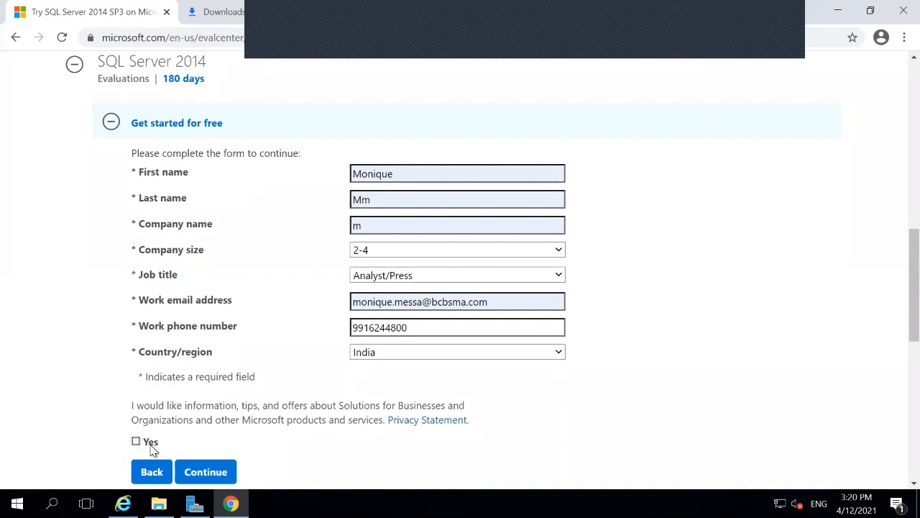
{"action": "left_click", "coordinate": [207, 471]}
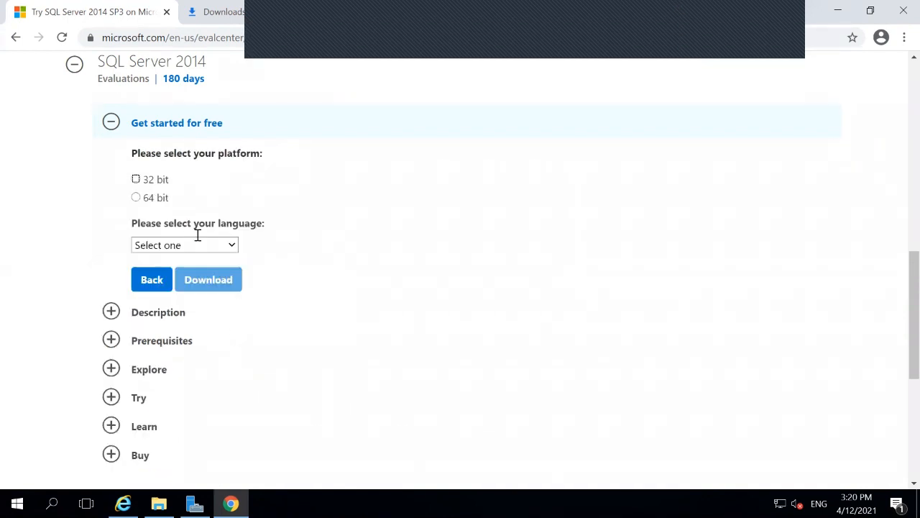
Step: Start the 64-bit English ISO download, briefly checking the File Explorer Downloads folder
{"action": "key", "text": "Down"}
{"action": "left_click", "coordinate": [197, 245]}
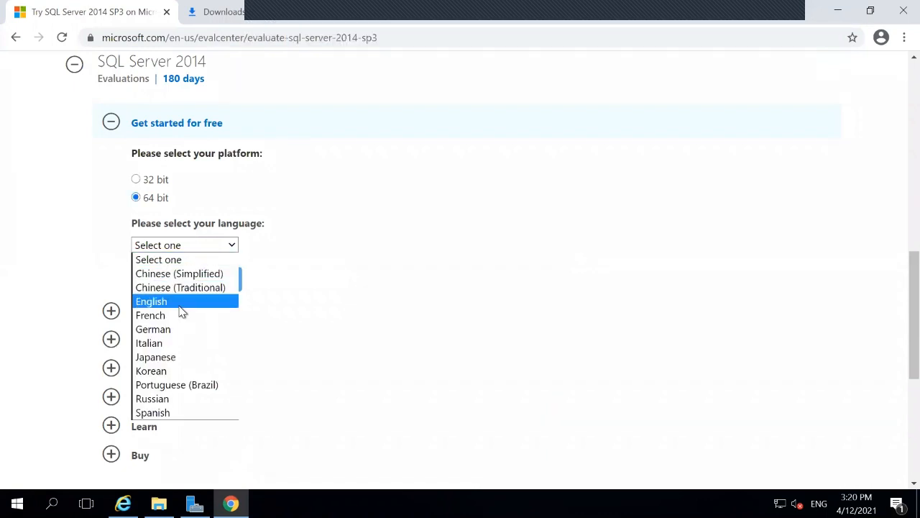
{"action": "left_click", "coordinate": [181, 303]}
{"action": "left_click", "coordinate": [211, 283]}
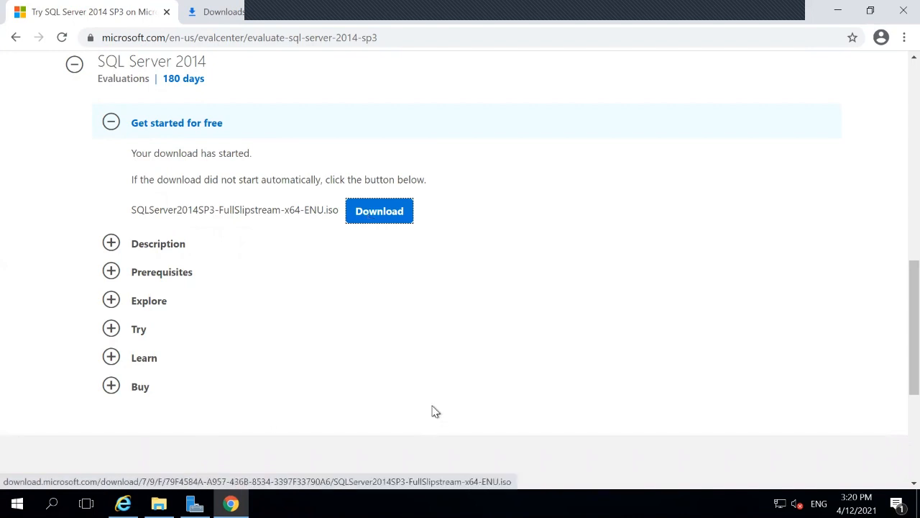
{"action": "left_click", "coordinate": [158, 503]}
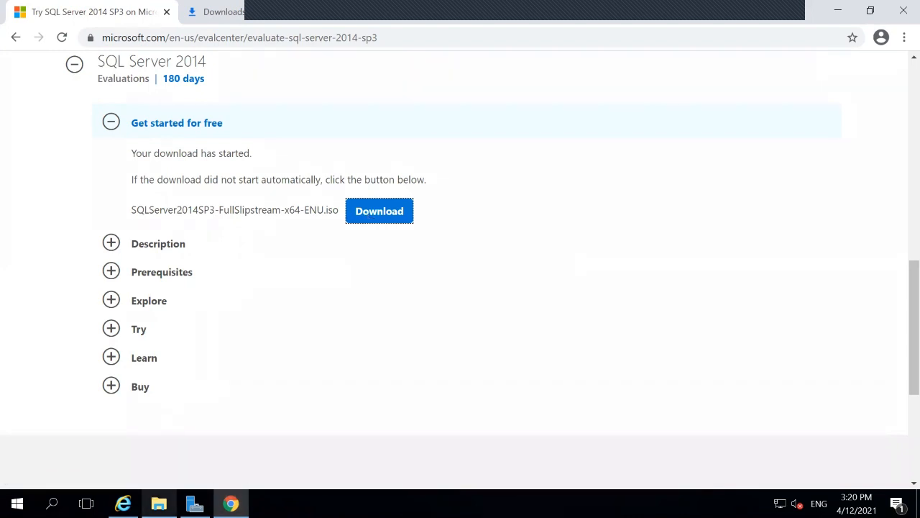
{"action": "left_click", "coordinate": [159, 503]}
Step: Check the empty Chrome downloads list, then request the ISO download again
{"action": "left_click", "coordinate": [233, 9]}
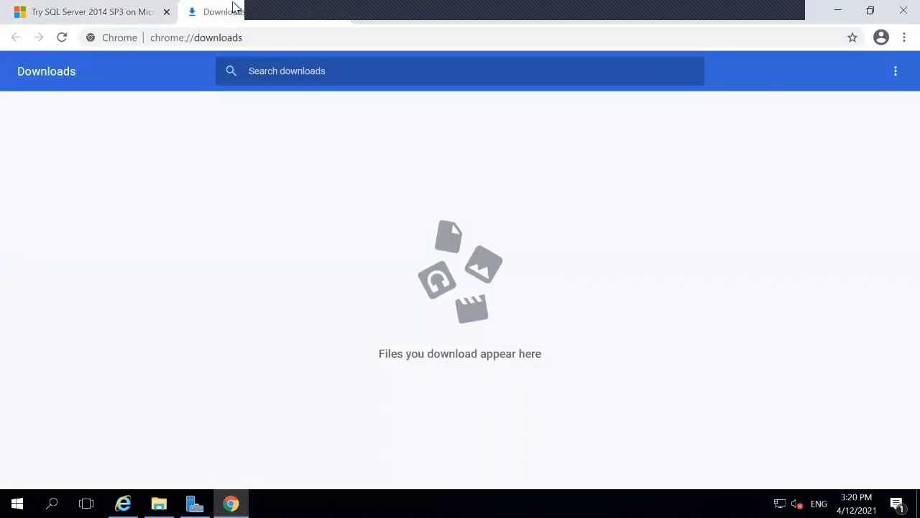
{"action": "left_click", "coordinate": [76, 19]}
{"action": "left_click", "coordinate": [383, 220]}
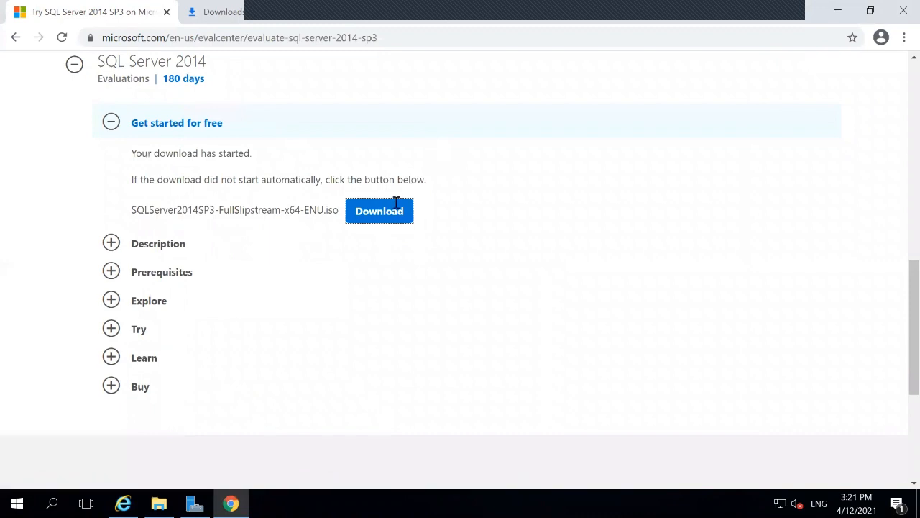
Step: Check the Download link's options, then retry the SQLServer2014SP3 ISO download
{"action": "right_click", "coordinate": [387, 219]}
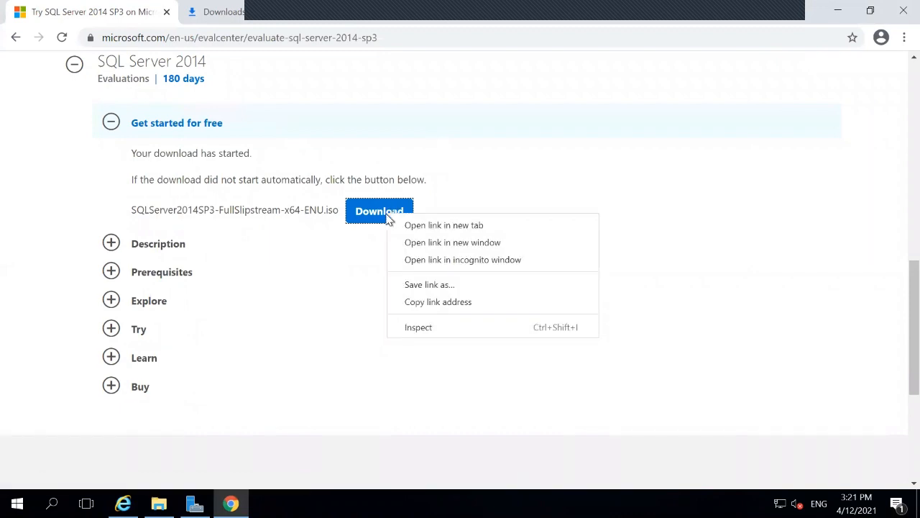
{"action": "left_click", "coordinate": [357, 211]}
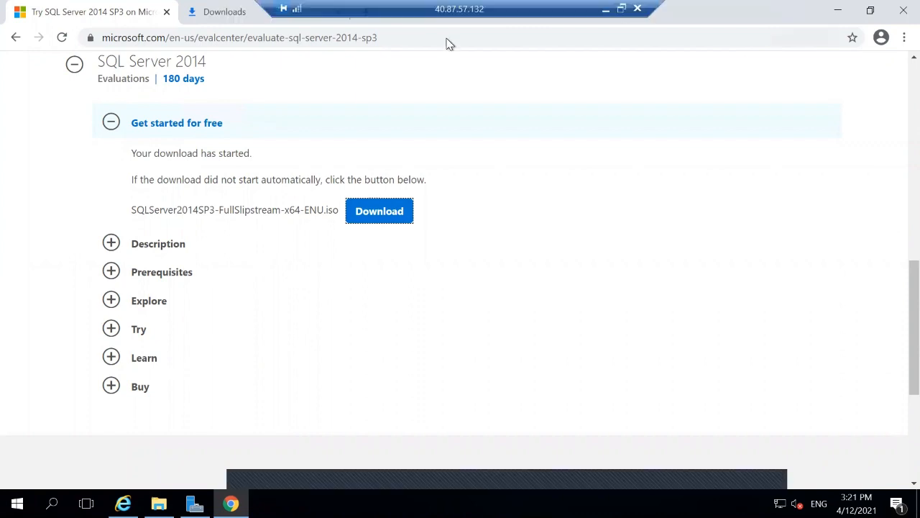
Step: Toggle the remote session window, then disconnect the current Remote Desktop session
{"action": "left_click", "coordinate": [622, 9]}
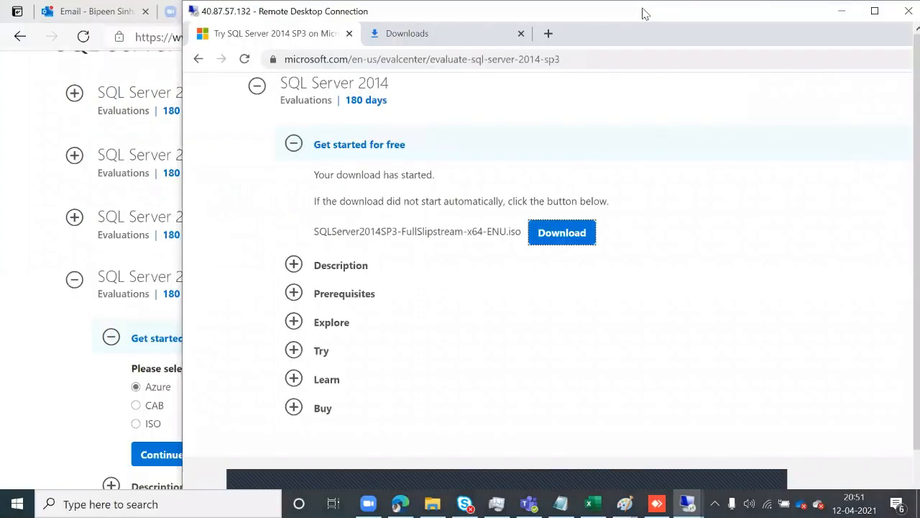
{"action": "double_click", "coordinate": [633, 13]}
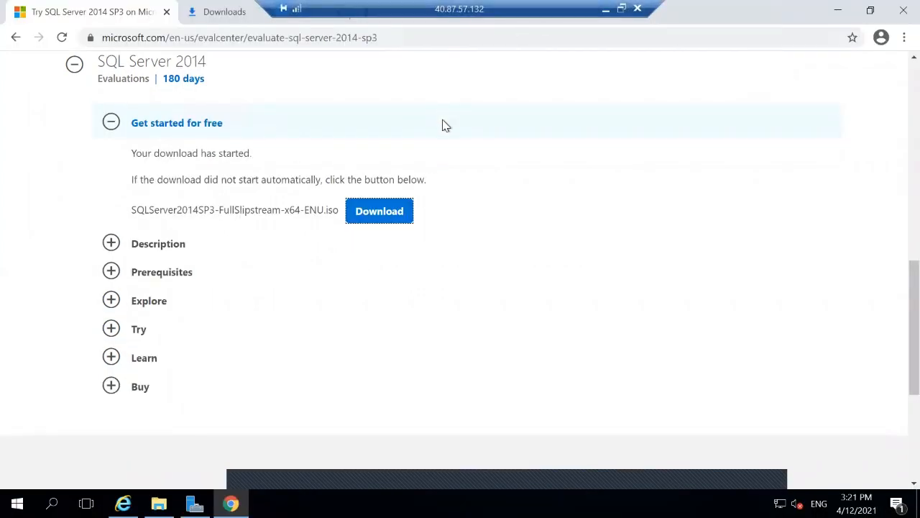
{"action": "left_click", "coordinate": [637, 10]}
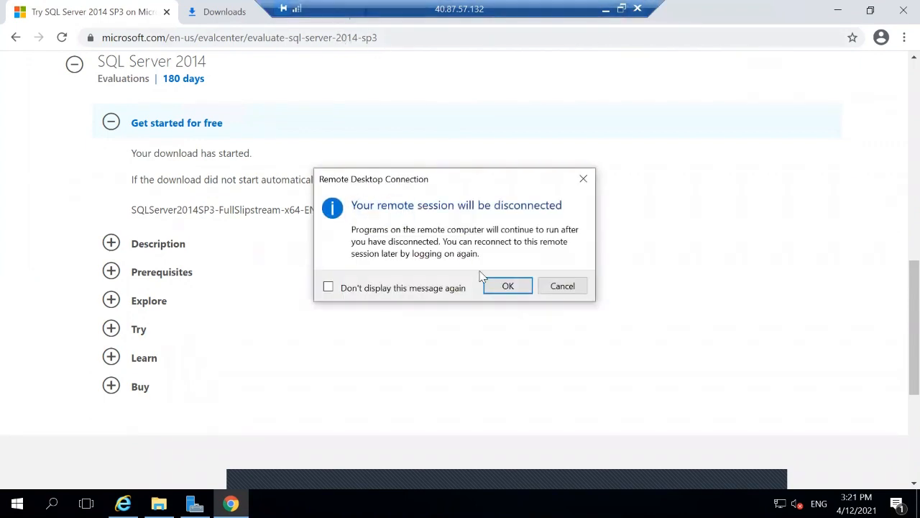
{"action": "left_click", "coordinate": [503, 287]}
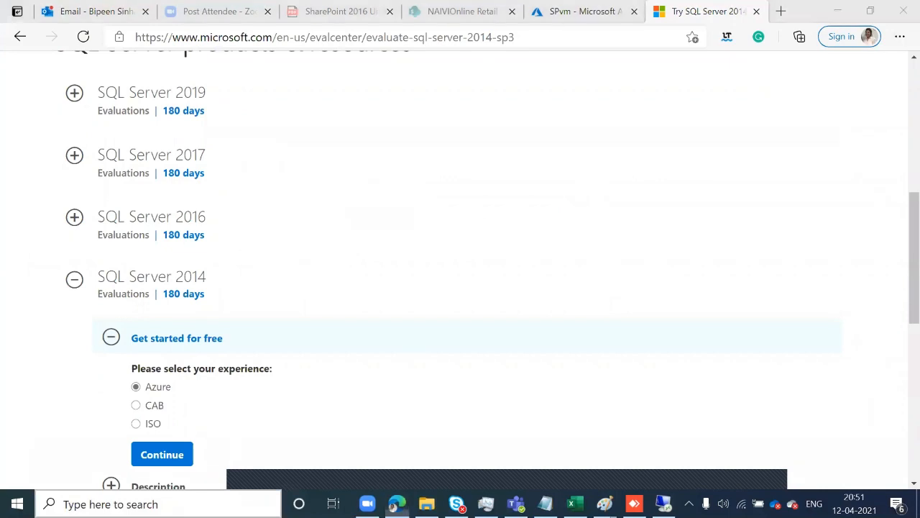
Step: Reconnect to the remote server via mstsc with the login password, accepting the unverified certificate
{"action": "key", "text": "super+s"}
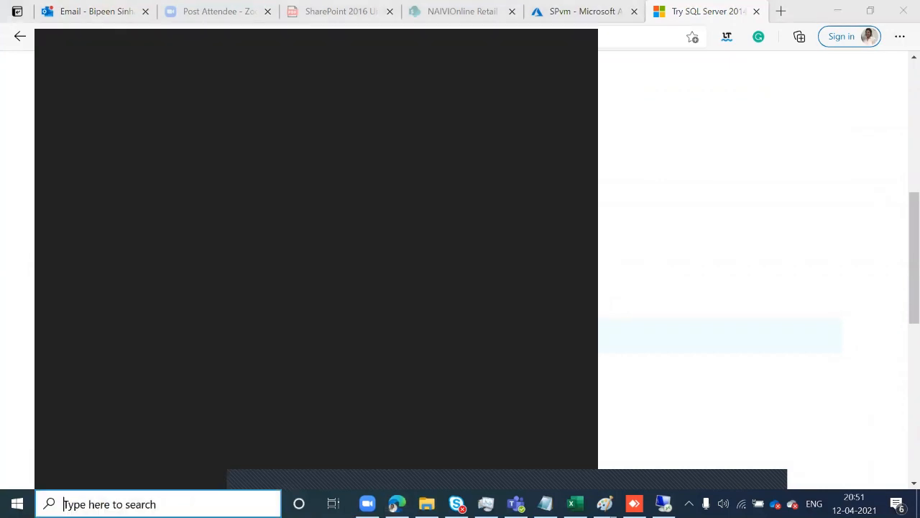
{"action": "type", "text": "mstsc"}
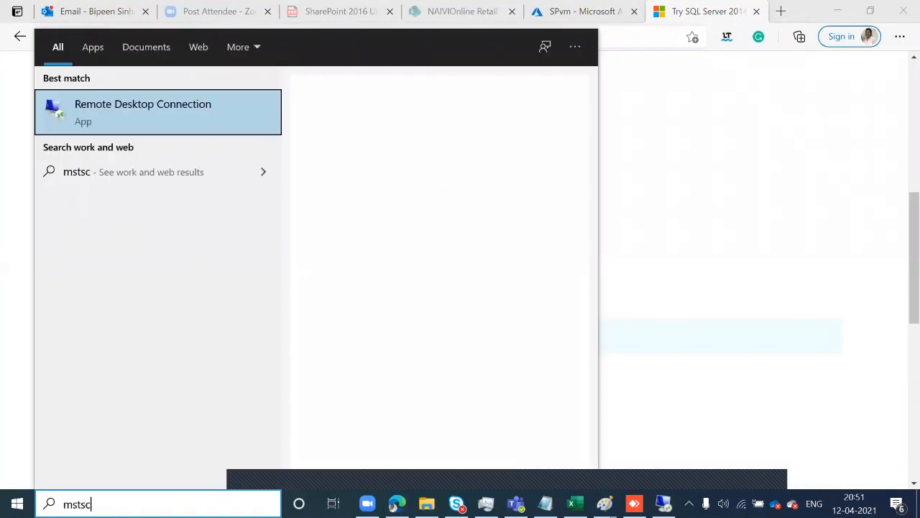
{"action": "key", "text": "Return"}
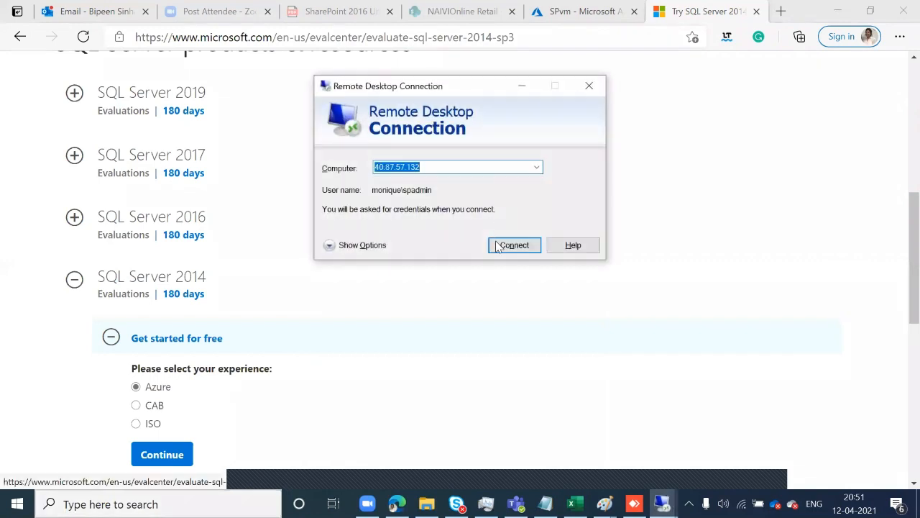
{"action": "left_click", "coordinate": [495, 243]}
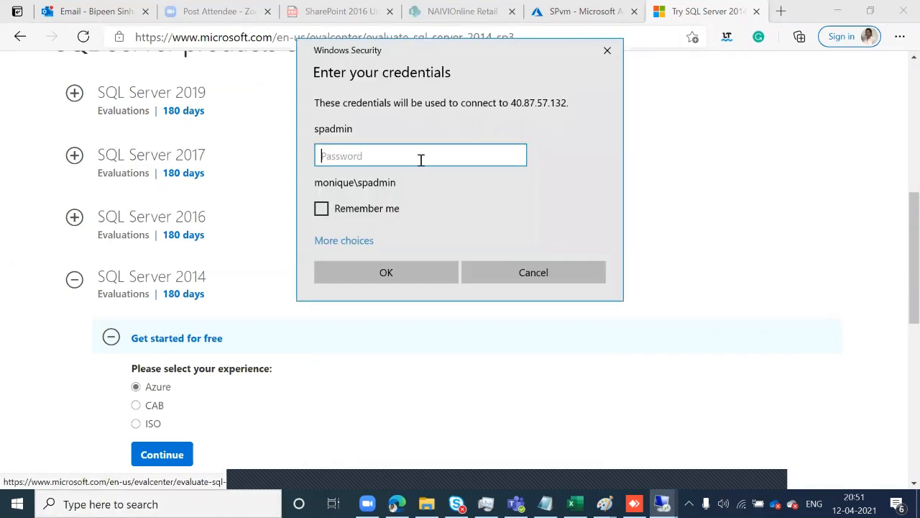
{"action": "type", "text": "•"}
{"action": "key", "text": "Return"}
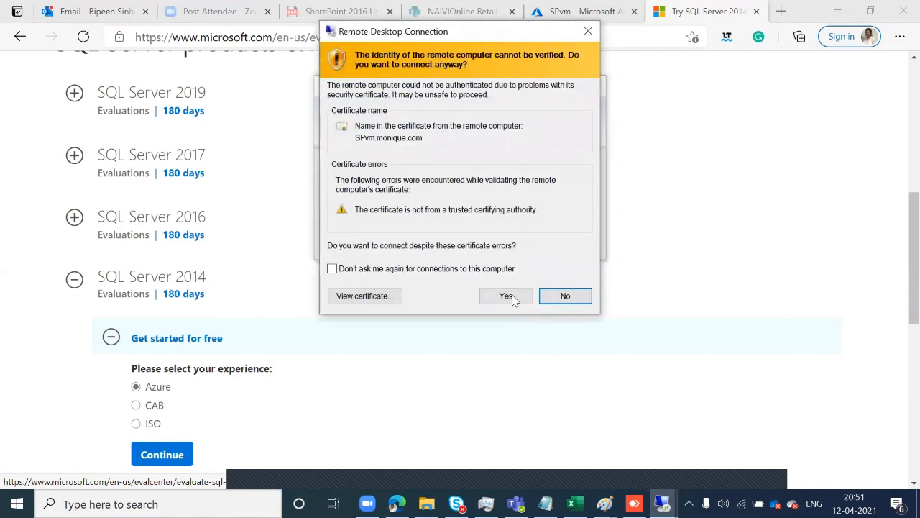
{"action": "left_click", "coordinate": [506, 296]}
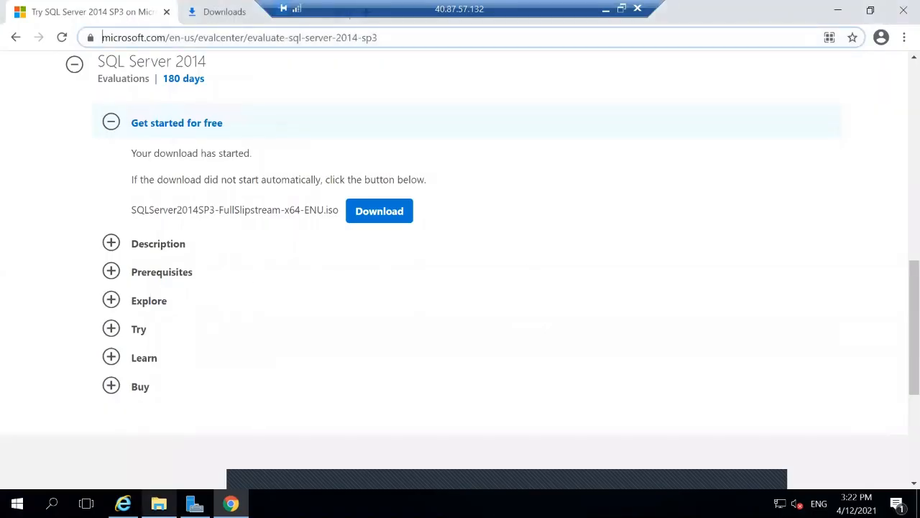
Step: Check Chrome's empty downloads list, copy the SQL Server 2014 evaluation page address, and launch Internet Explorer
{"action": "left_click", "coordinate": [208, 12]}
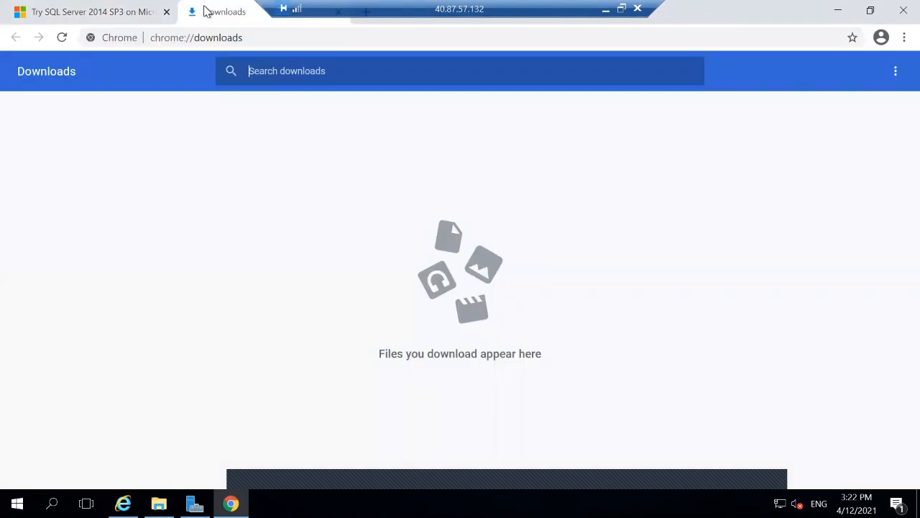
{"action": "left_click", "coordinate": [140, 11]}
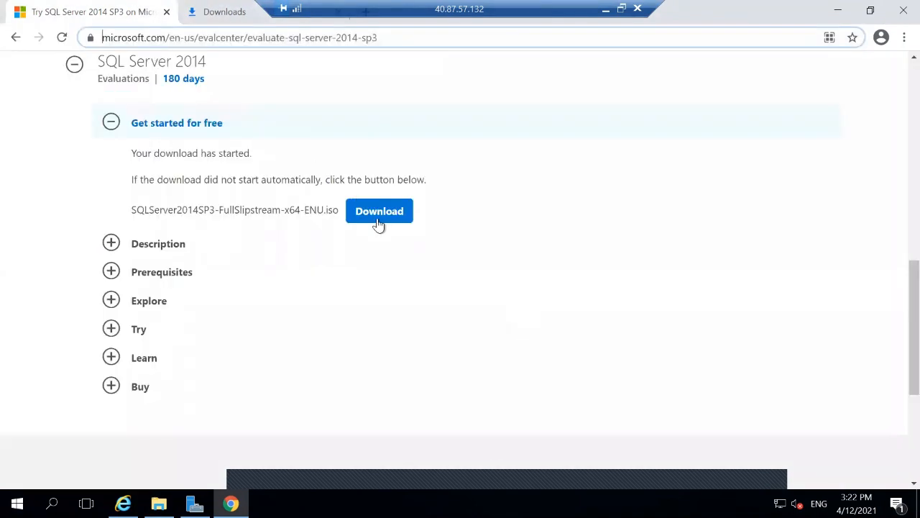
{"action": "left_click", "coordinate": [343, 40]}
{"action": "right_click", "coordinate": [341, 40]}
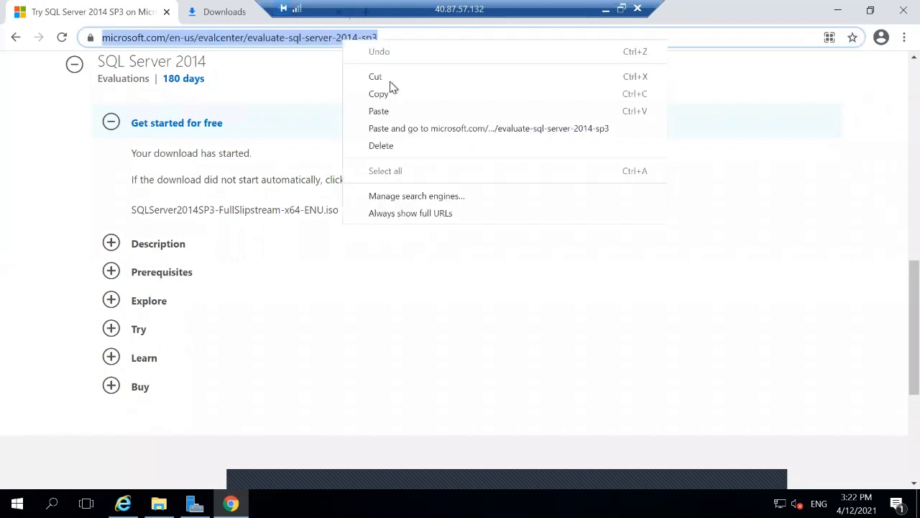
{"action": "left_click", "coordinate": [379, 93]}
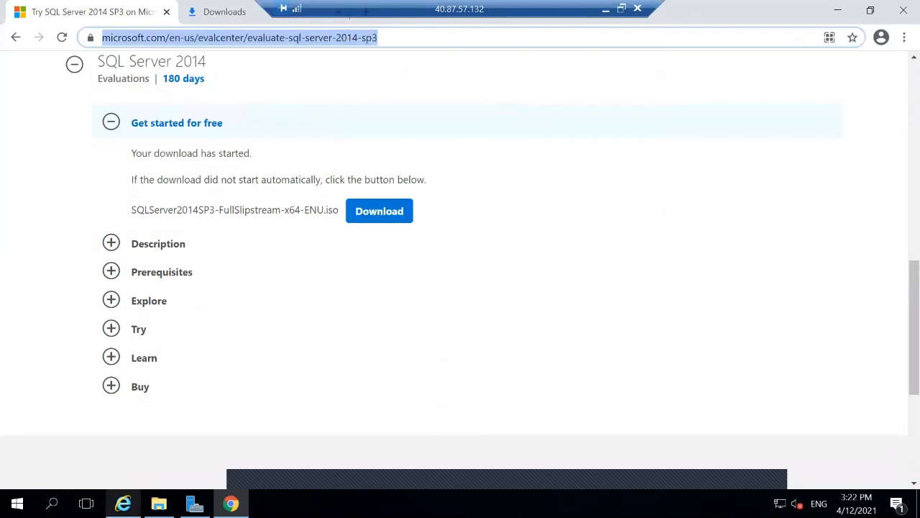
{"action": "left_click", "coordinate": [123, 503]}
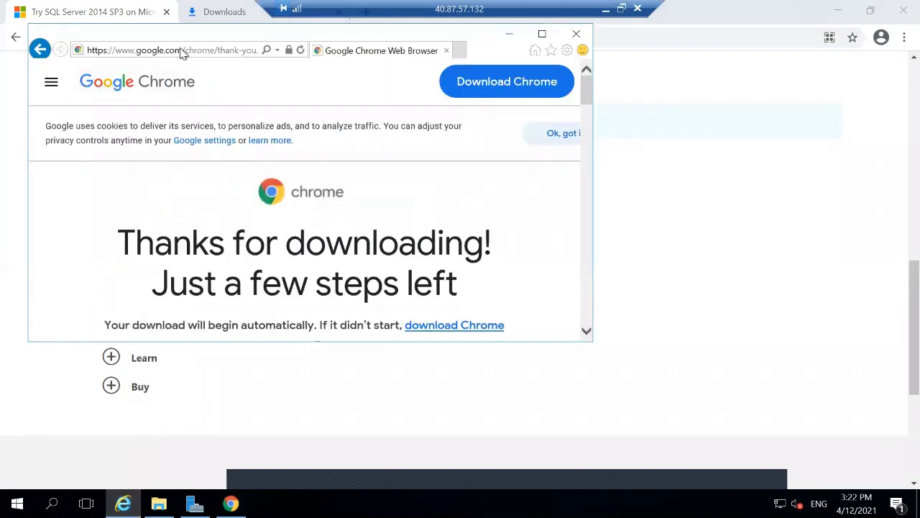
Step: Load the copied evaluation page in maximized Internet Explorer and continue with the ISO download option
{"action": "left_click", "coordinate": [180, 51]}
{"action": "key", "text": "ctrl+v"}
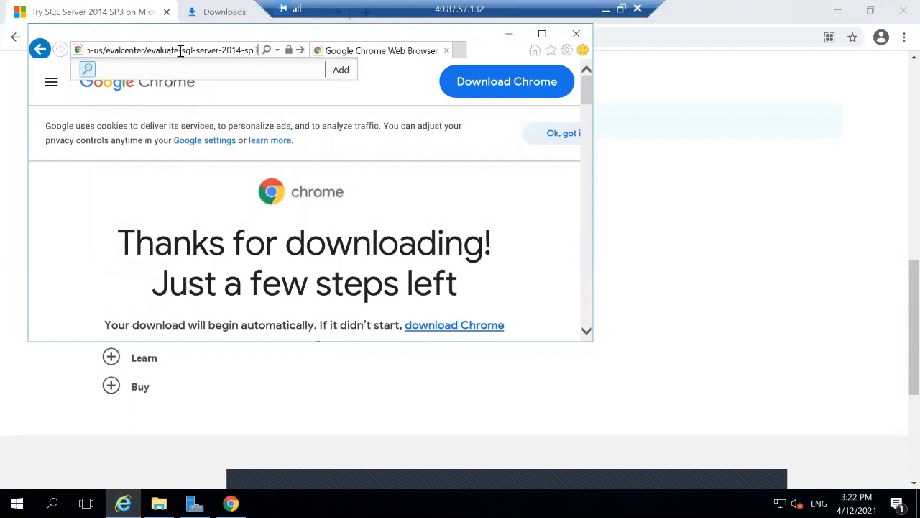
{"action": "key", "text": "Return"}
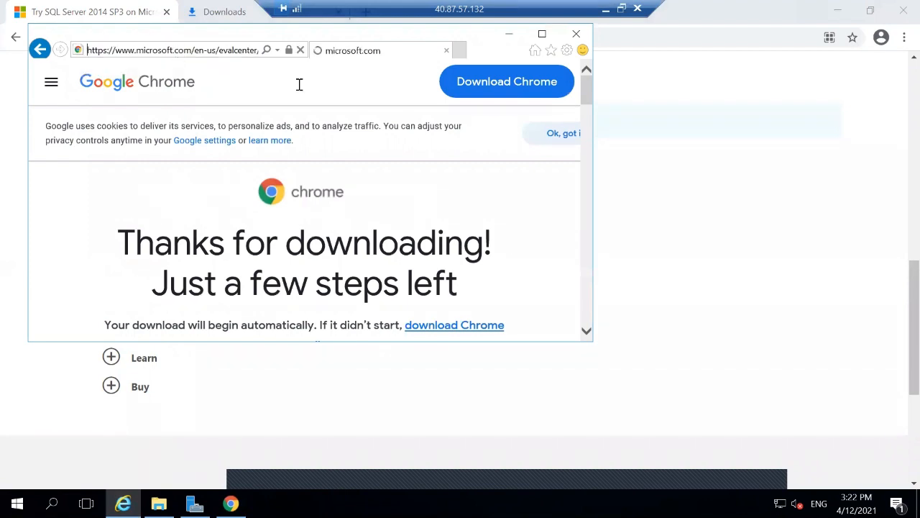
{"action": "left_click", "coordinate": [543, 34]}
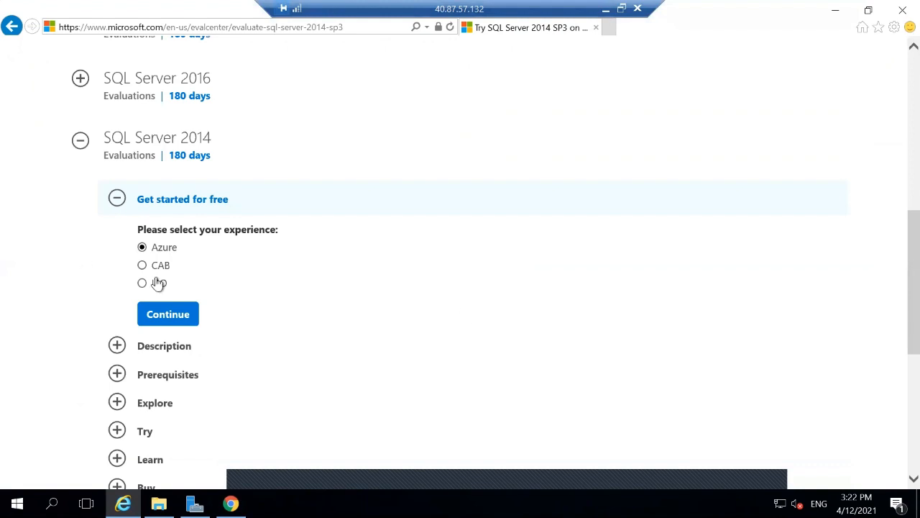
{"action": "left_click", "coordinate": [157, 282]}
{"action": "left_click", "coordinate": [179, 320]}
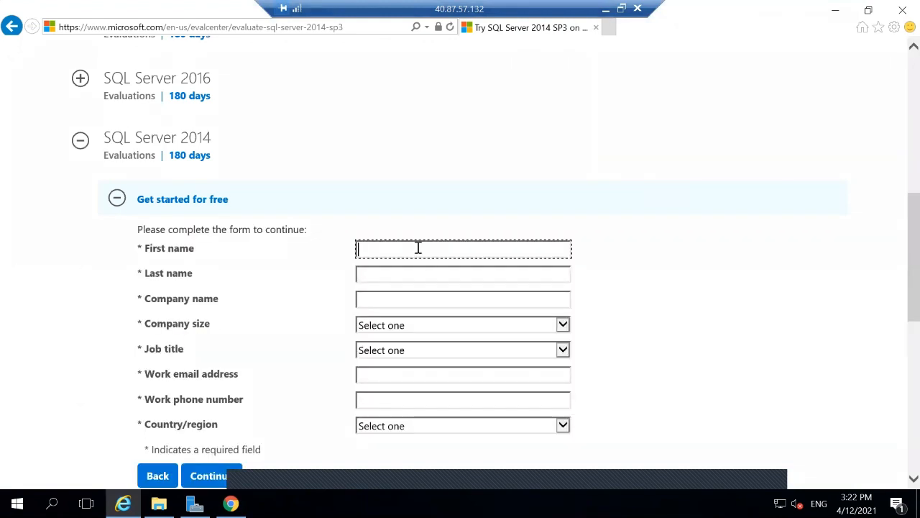
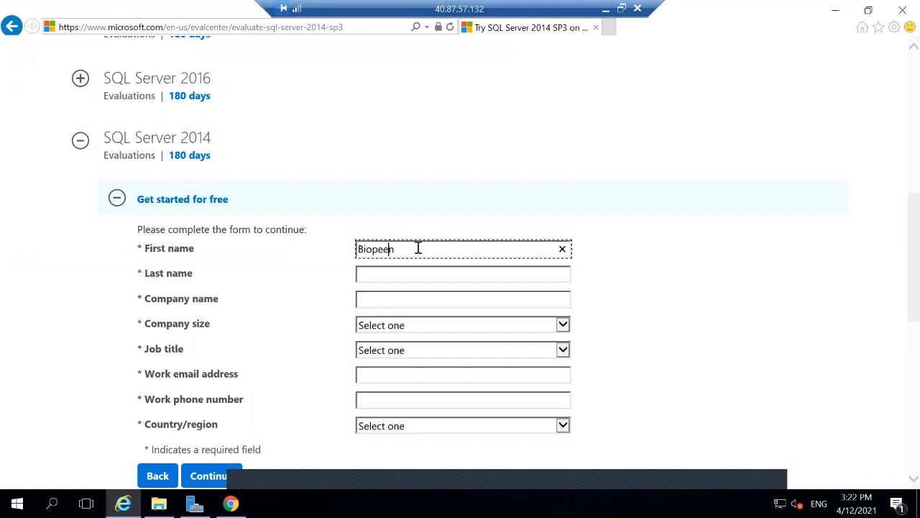
Step: Enter the first name, last name and company name 'abc lmited' in the registration form
{"action": "key", "text": "Tab"}
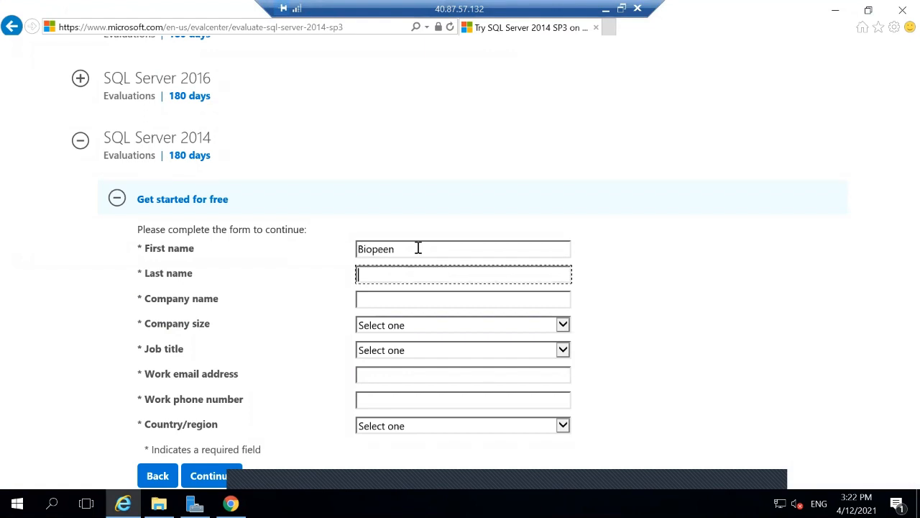
{"action": "key", "text": "Tab"}
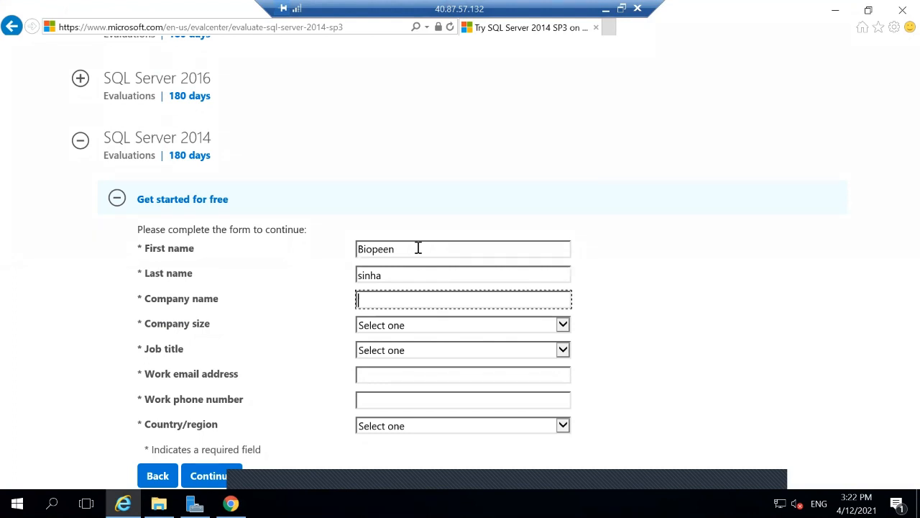
{"action": "type", "text": "abc lmited"}
{"action": "key", "text": "Tab"}
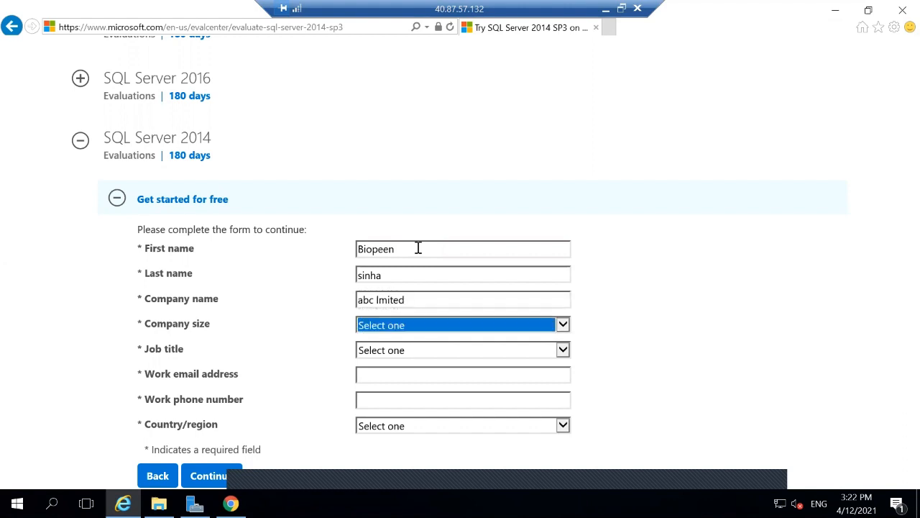
Step: Set company size 10-24 and job title Analyst/Press, then fill in the work e-mail and phone number
{"action": "left_click", "coordinate": [425, 325]}
{"action": "left_click", "coordinate": [420, 369]}
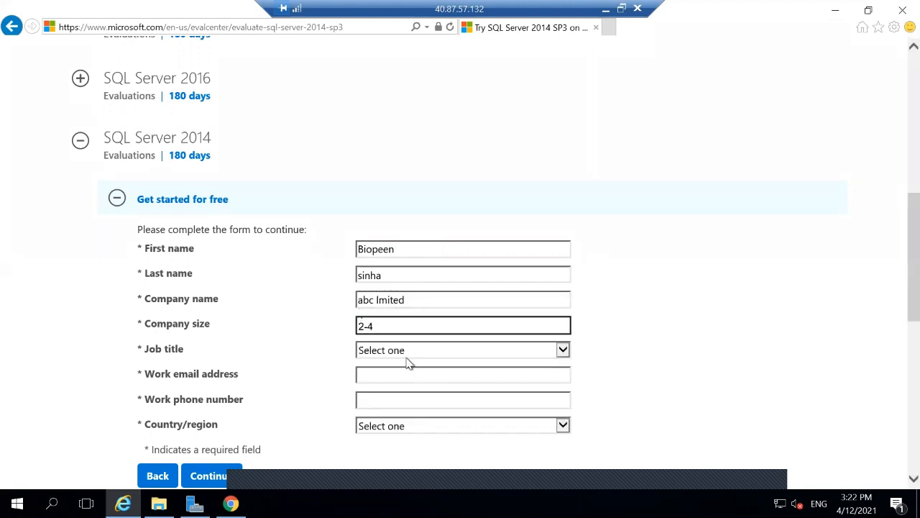
{"action": "left_click", "coordinate": [401, 350]}
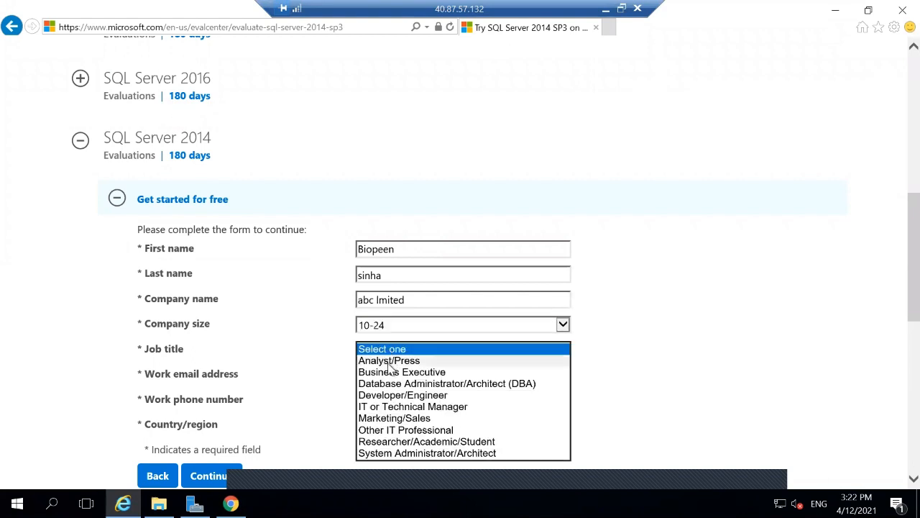
{"action": "left_click", "coordinate": [388, 360]}
{"action": "left_click", "coordinate": [386, 376]}
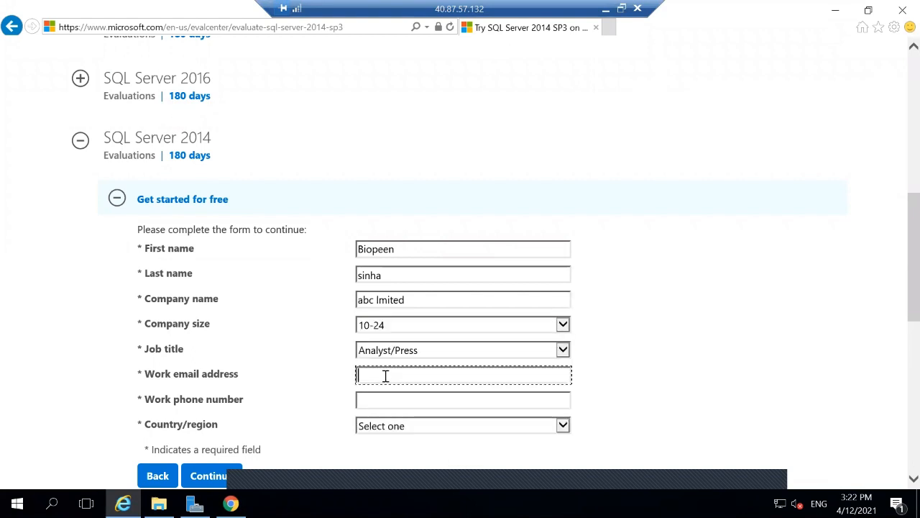
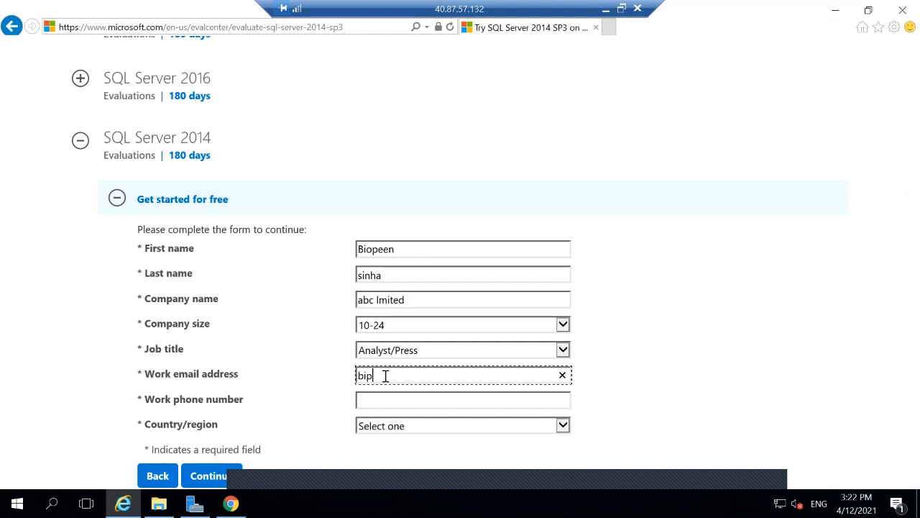
{"action": "left_click", "coordinate": [402, 402]}
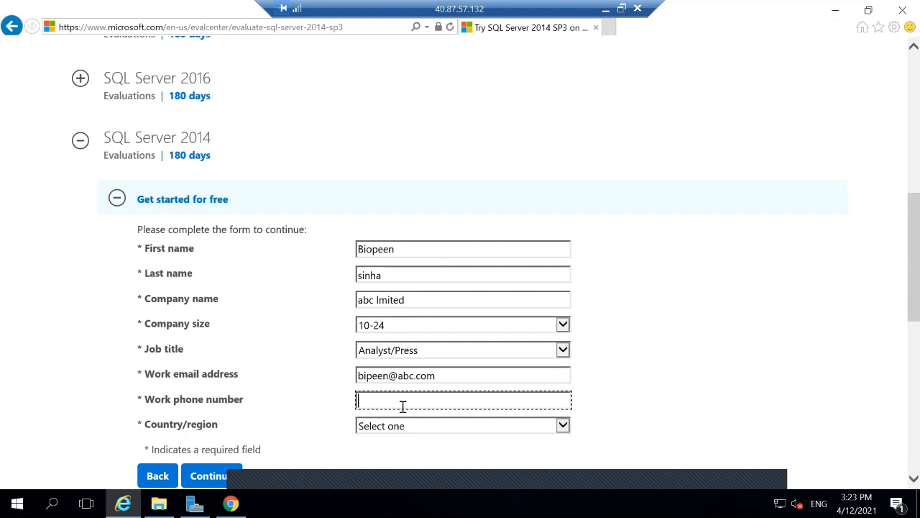
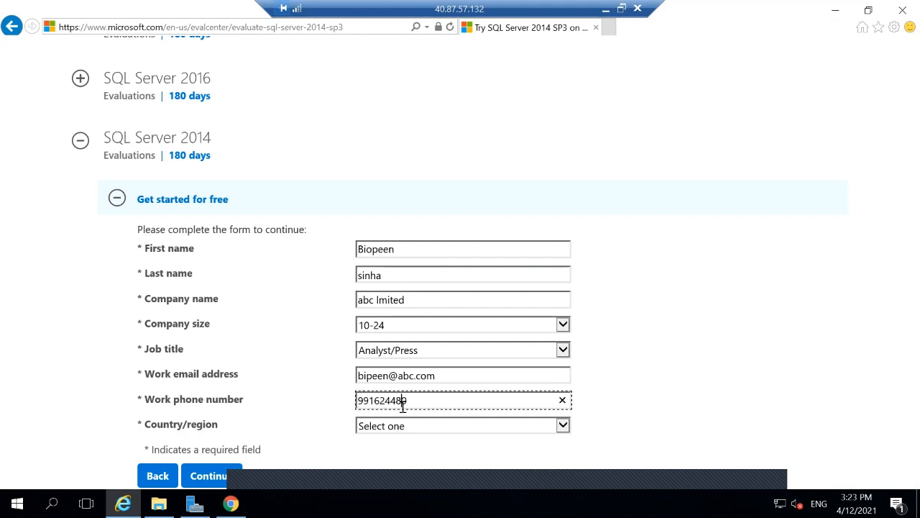
Step: Choose India as the country/region and untick the Microsoft marketing offers checkbox
{"action": "left_click", "coordinate": [413, 431]}
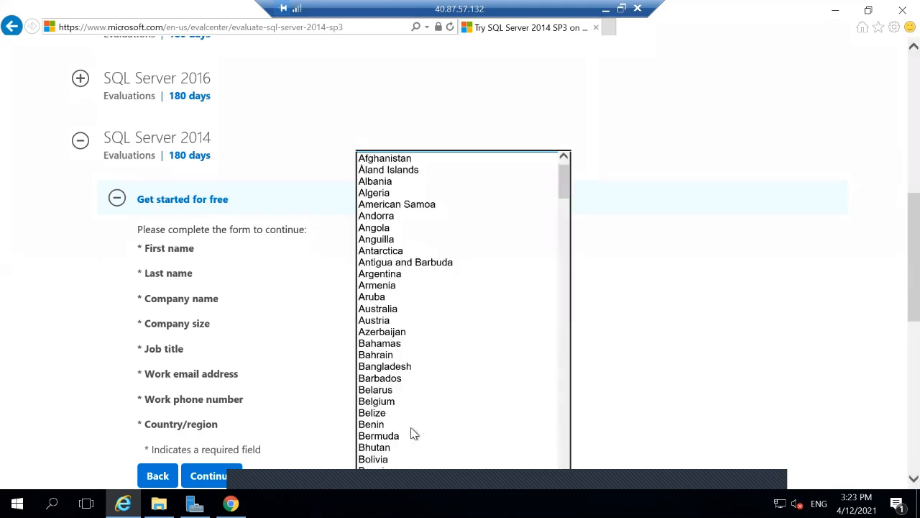
{"action": "scroll", "coordinate": [413, 432], "scroll_direction": "down", "scroll_amount": 15}
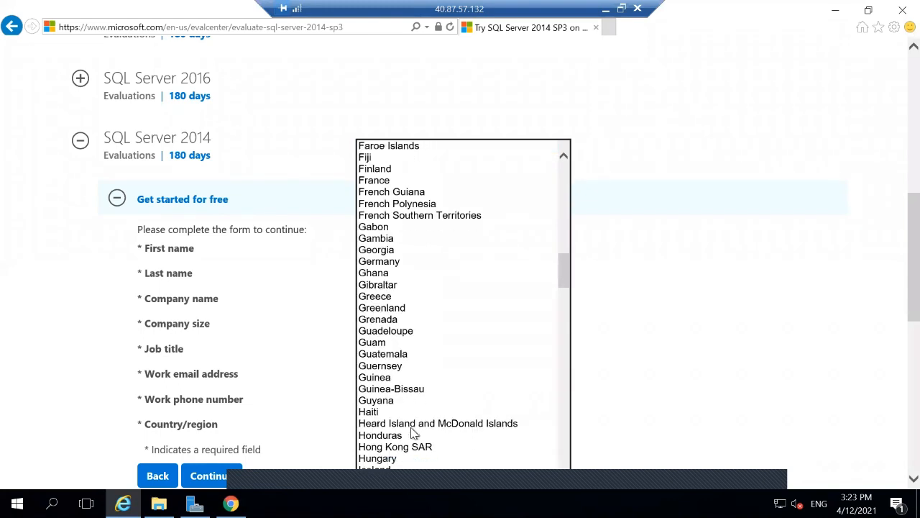
{"action": "left_click", "coordinate": [412, 429]}
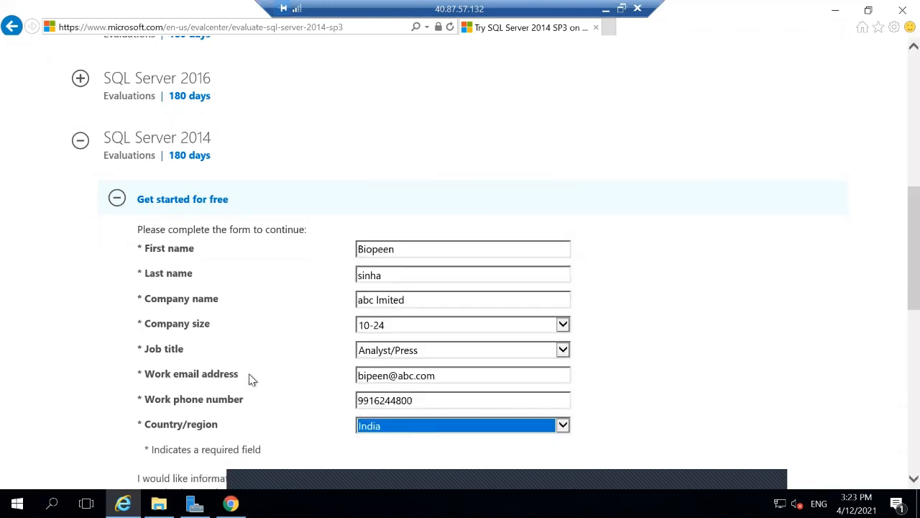
{"action": "scroll", "coordinate": [251, 380], "scroll_direction": "down", "scroll_amount": 3}
{"action": "left_click", "coordinate": [152, 390]}
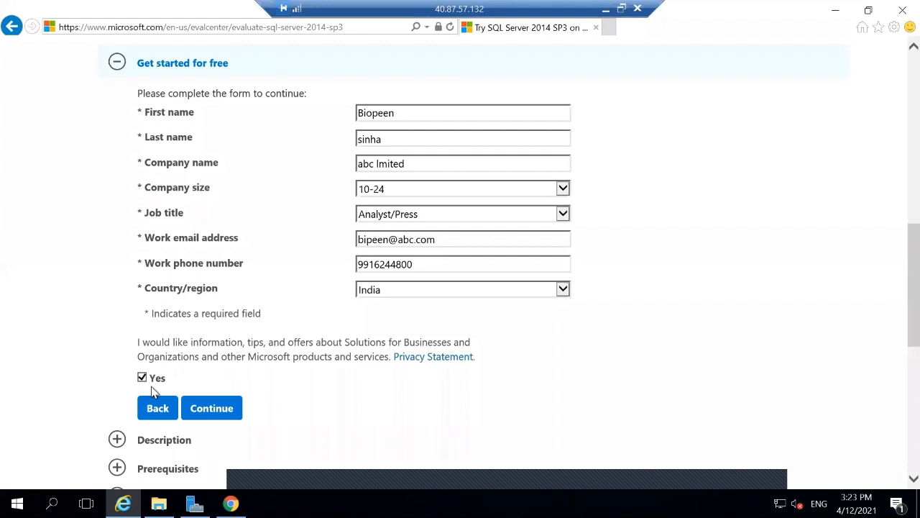
{"action": "left_click", "coordinate": [143, 378]}
Step: Submit the form, choose 64-bit and English, then download and save the SQL Server 2014 SP3 ISO
{"action": "left_click", "coordinate": [231, 412]}
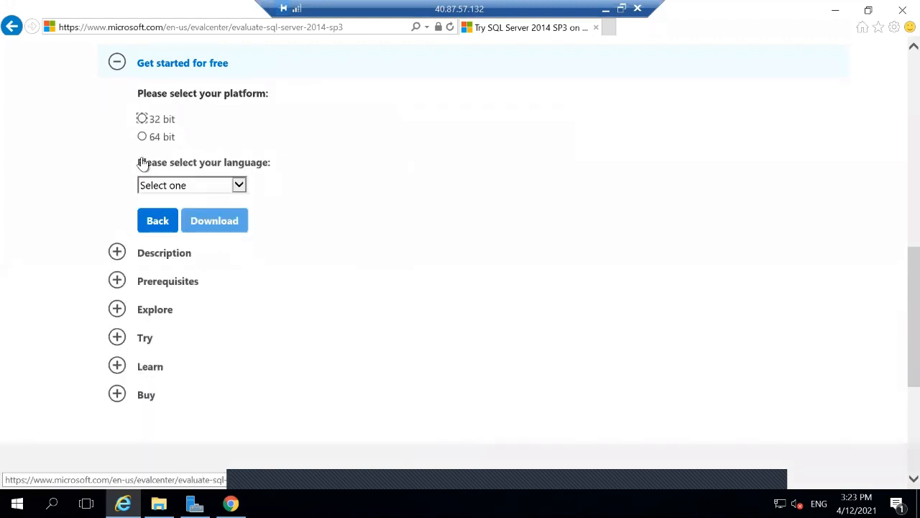
{"action": "left_click", "coordinate": [142, 137]}
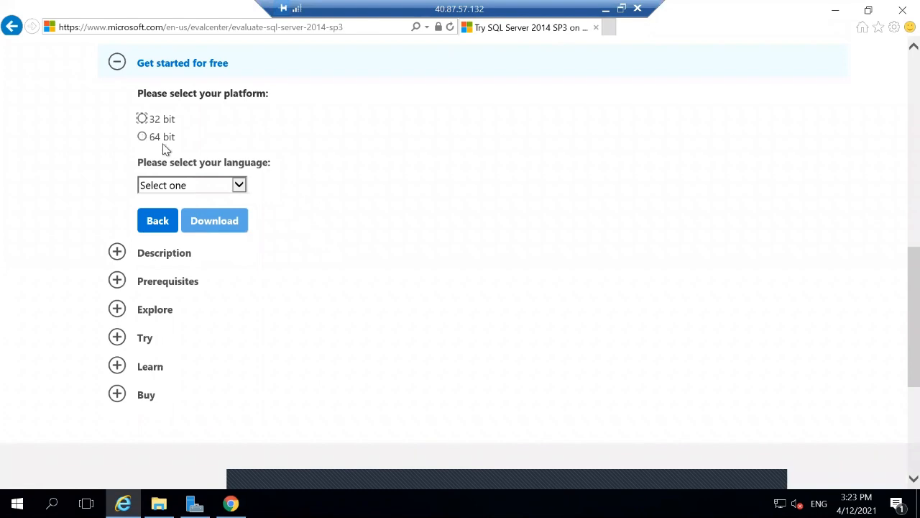
{"action": "left_click", "coordinate": [186, 188]}
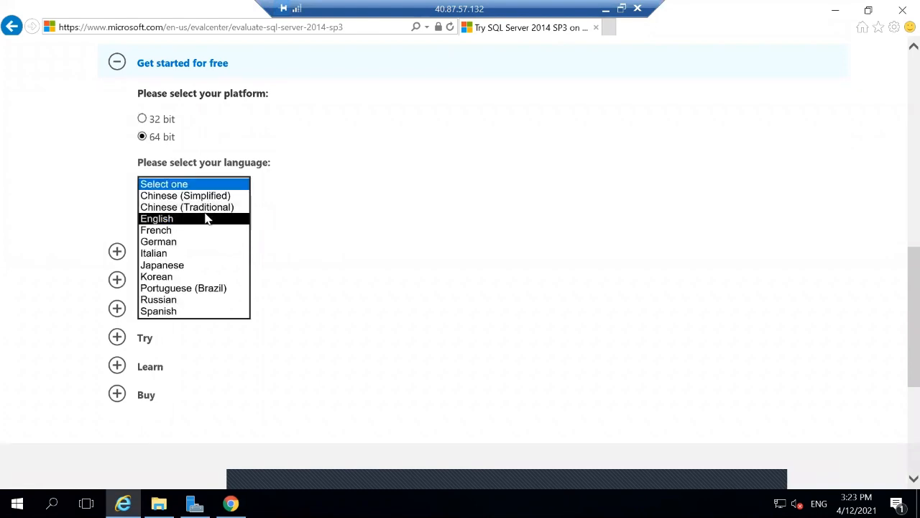
{"action": "left_click", "coordinate": [203, 219]}
{"action": "left_click", "coordinate": [211, 221]}
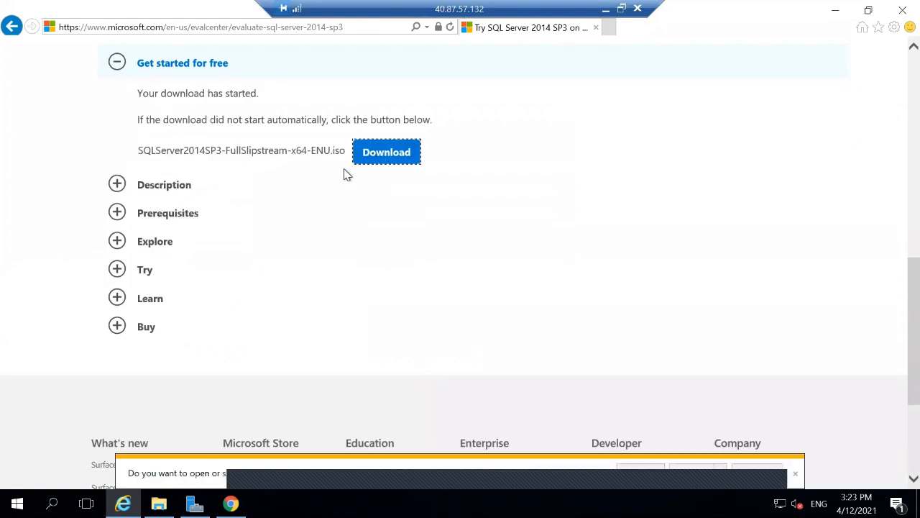
{"action": "left_click", "coordinate": [696, 473]}
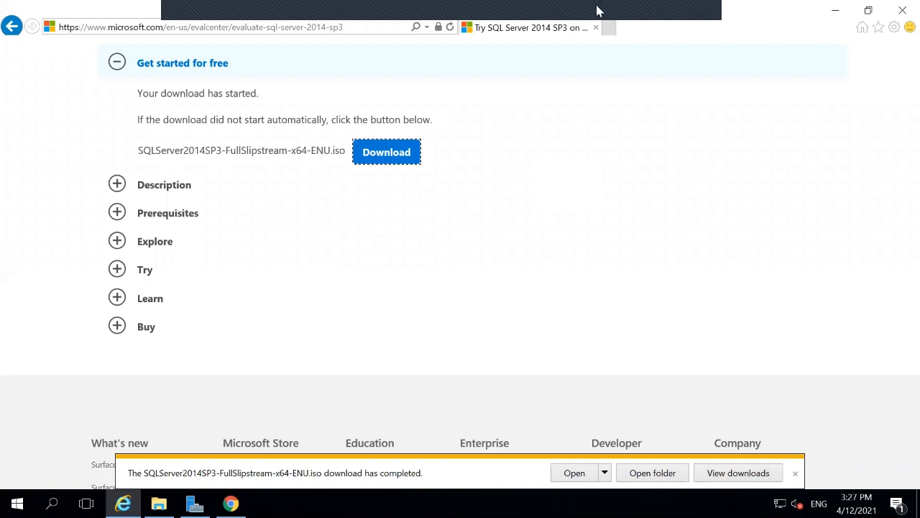
Step: Open the Downloads folder containing the ISO, then switch to Server Manager
{"action": "left_click", "coordinate": [634, 13]}
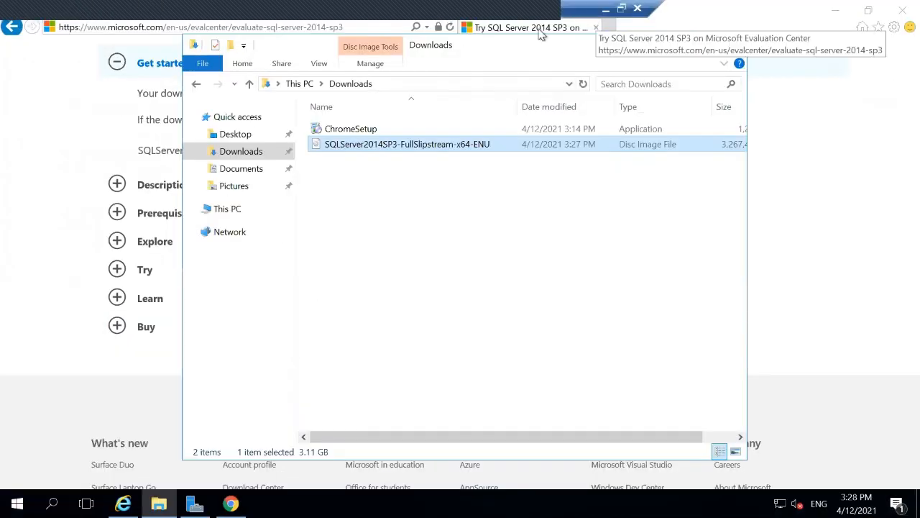
{"action": "left_click", "coordinate": [195, 503]}
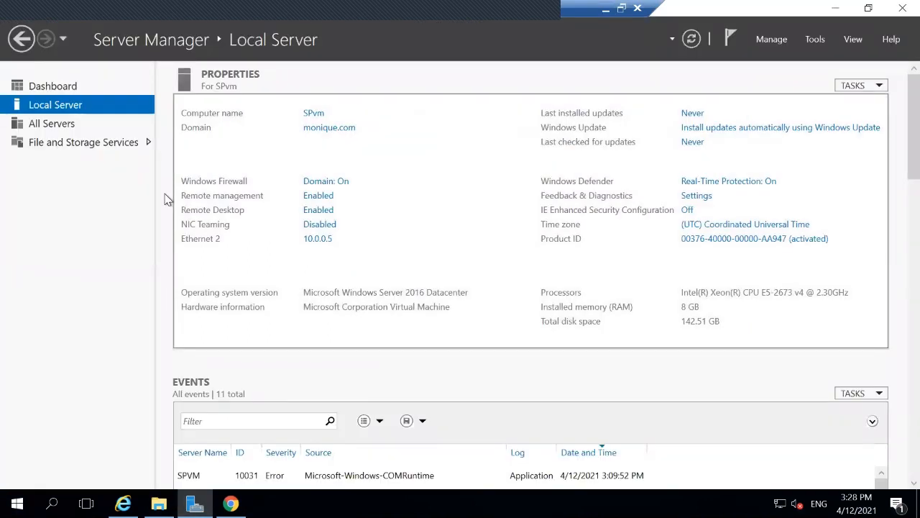
Step: From the Server Manager dashboard, launch the Add Roles and Features Wizard
{"action": "left_click", "coordinate": [64, 86]}
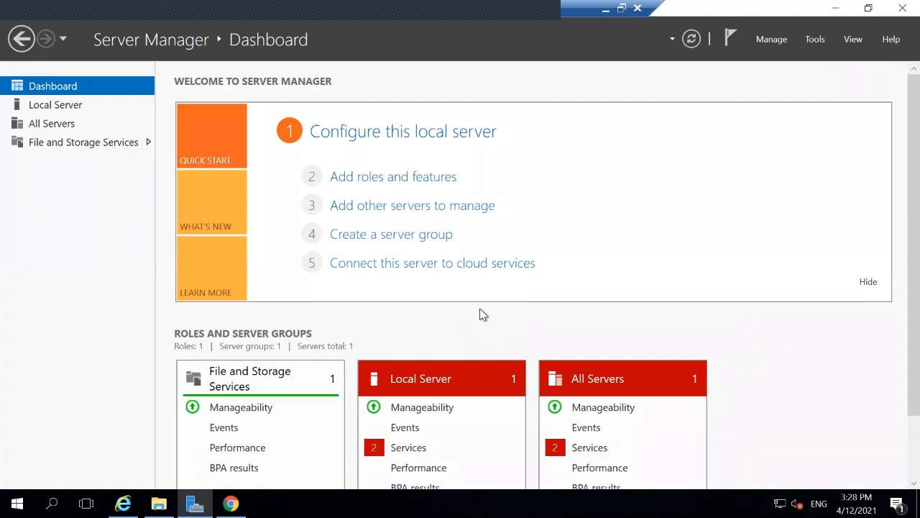
{"action": "left_click", "coordinate": [393, 177]}
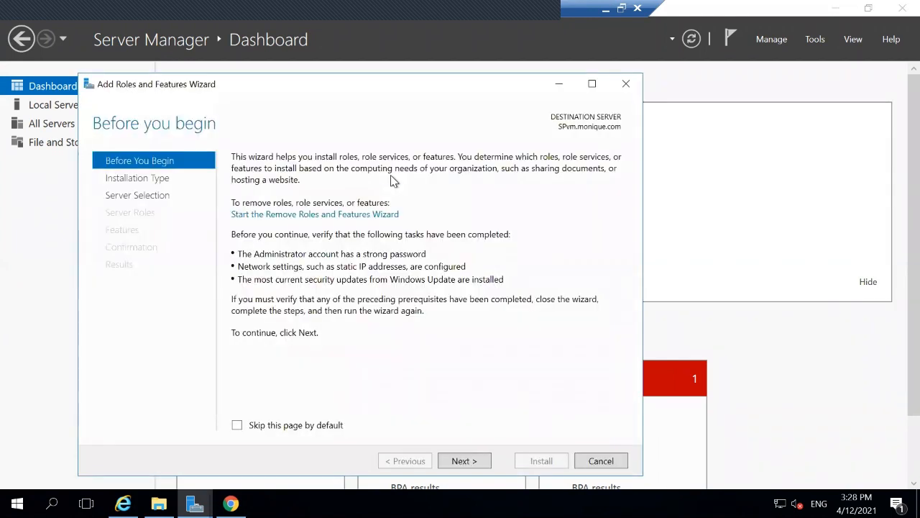
Step: Keep role-based installation on this server with no new roles, advancing to Select features
{"action": "left_click", "coordinate": [464, 460]}
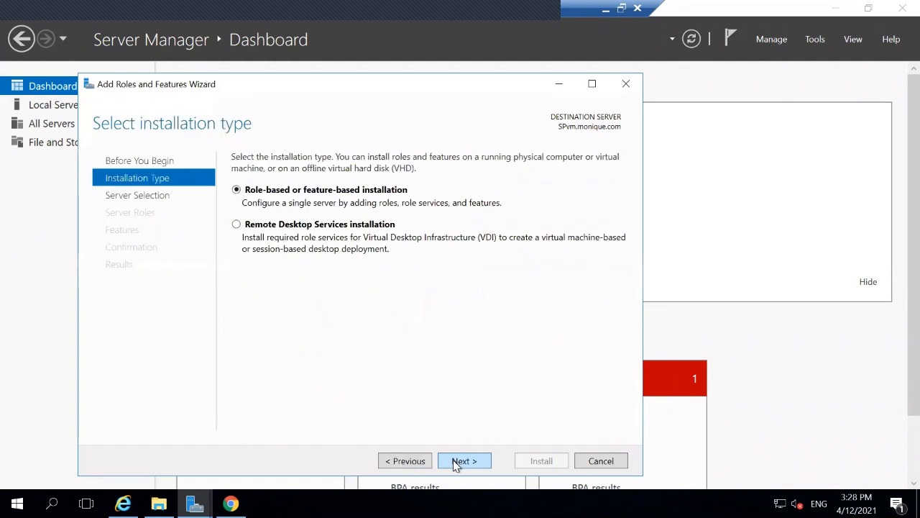
{"action": "left_click", "coordinate": [463, 461]}
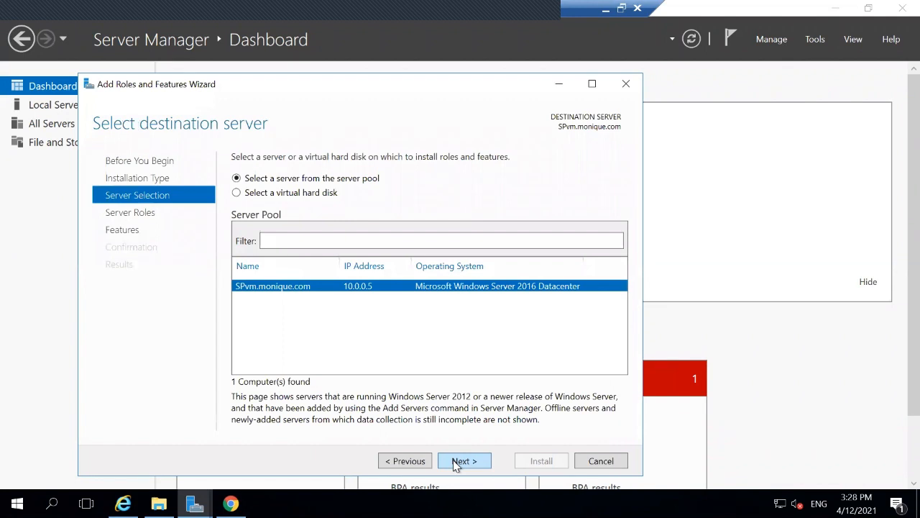
{"action": "left_click", "coordinate": [453, 462]}
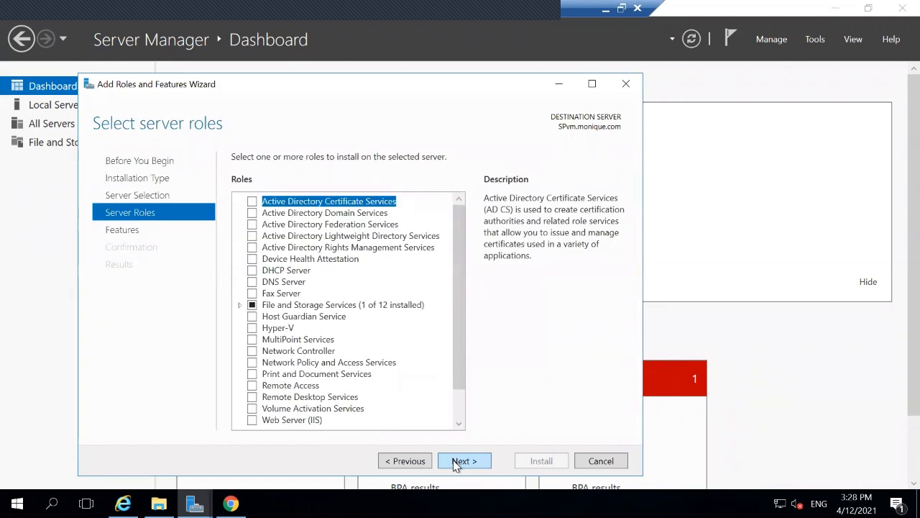
{"action": "left_click", "coordinate": [455, 462]}
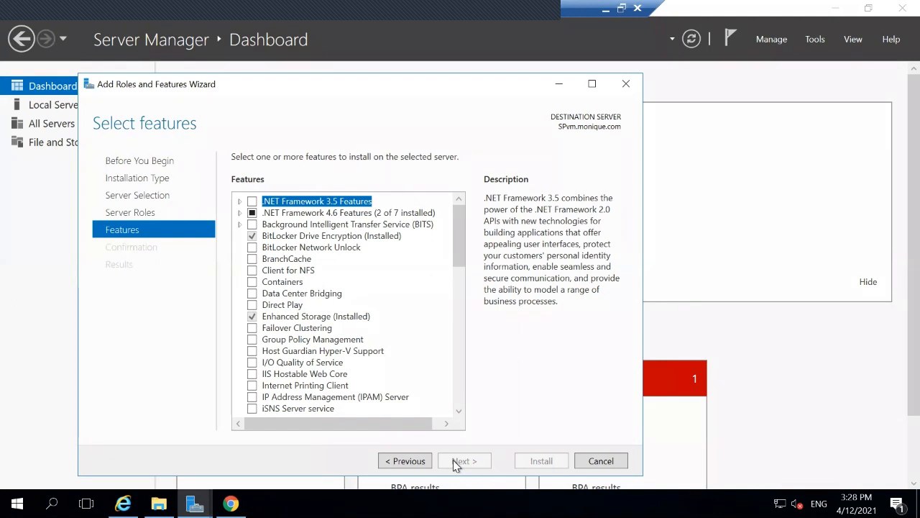
Step: Tick .NET Framework 3.5 (includes .NET 2.0 and 3.0) and proceed to the confirmation page
{"action": "left_click", "coordinate": [238, 202]}
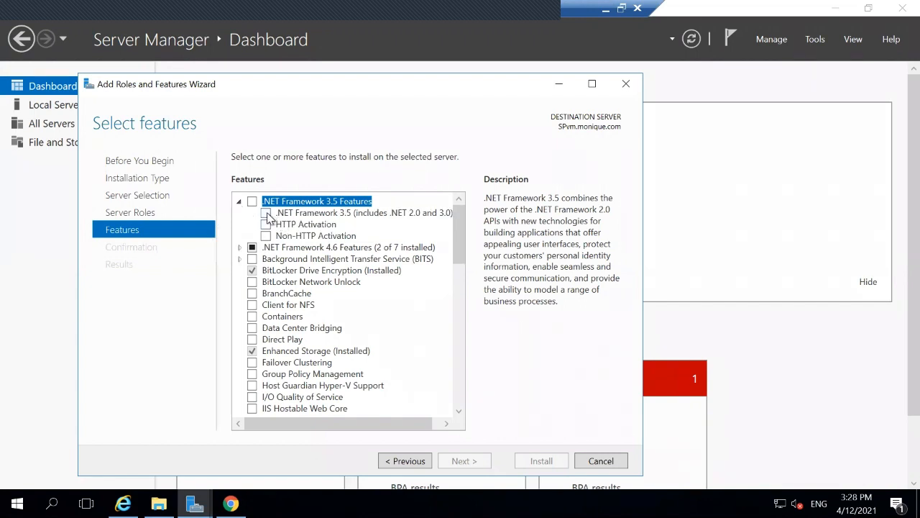
{"action": "left_click", "coordinate": [266, 213]}
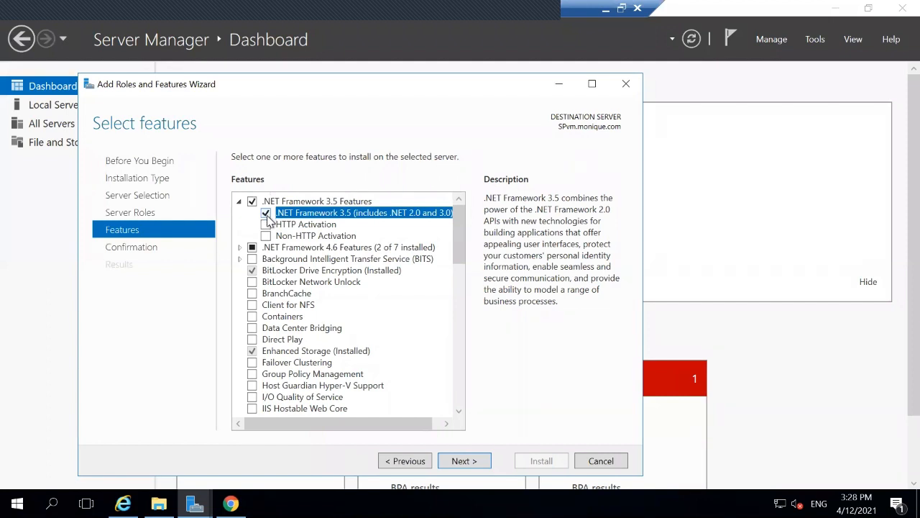
{"action": "left_click", "coordinate": [462, 458]}
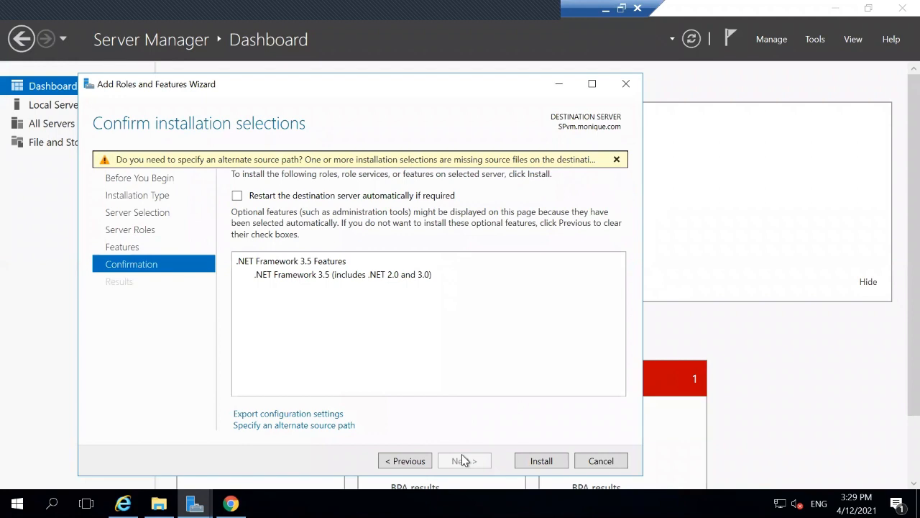
Step: Install the selected .NET Framework 3.5 Features on the destination server
{"action": "left_click", "coordinate": [539, 462]}
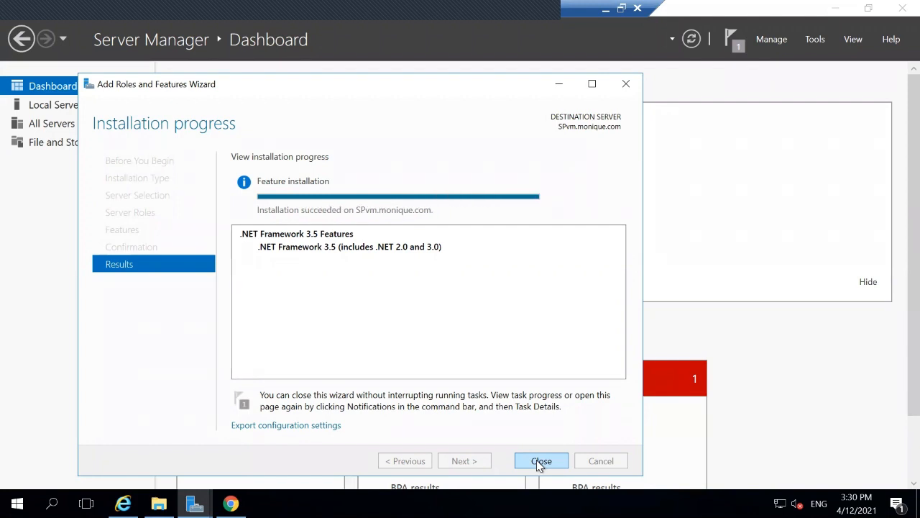
Step: Close the completed .NET Framework 3.5 feature installation wizard
{"action": "left_click", "coordinate": [538, 461]}
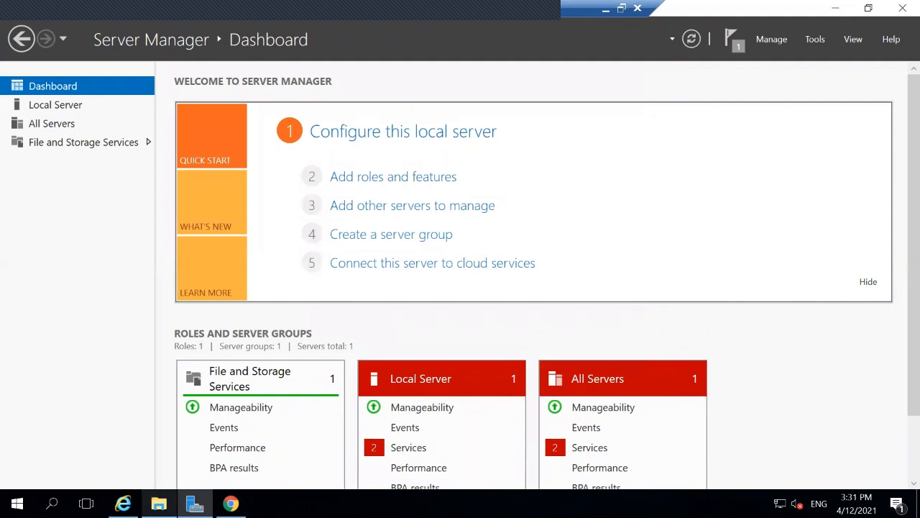
Step: Mount the SQLServer2014SP3-FullSlipstream-x64-ENU image from Downloads and run setup from DVD Drive (F:)
{"action": "left_click", "coordinate": [159, 503]}
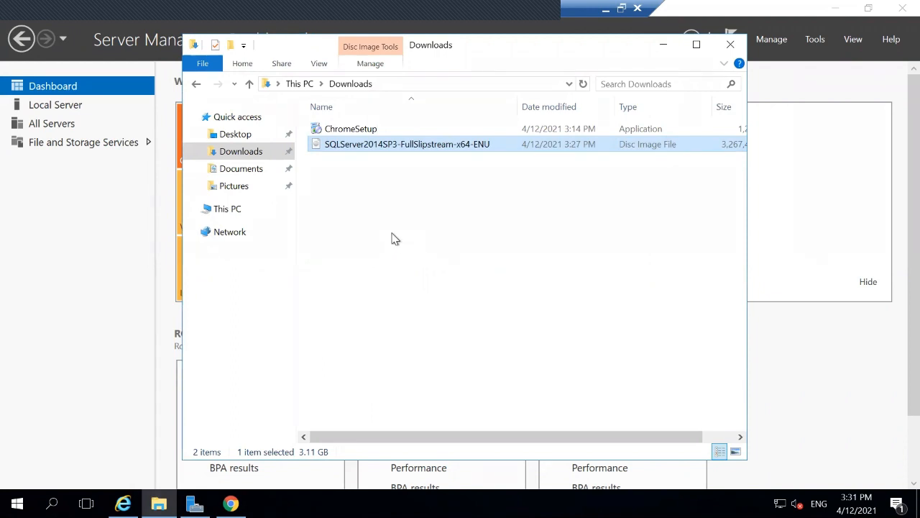
{"action": "double_click", "coordinate": [365, 146]}
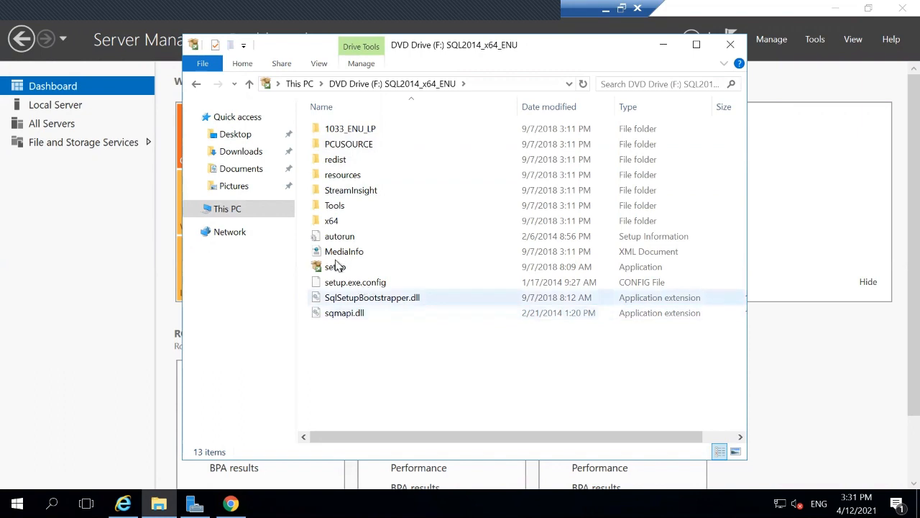
{"action": "left_click", "coordinate": [338, 271]}
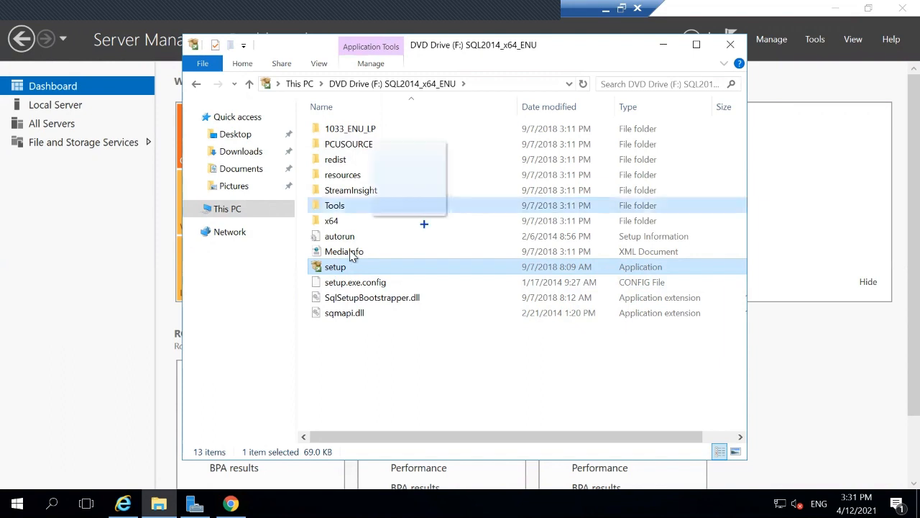
{"action": "double_click", "coordinate": [335, 266]}
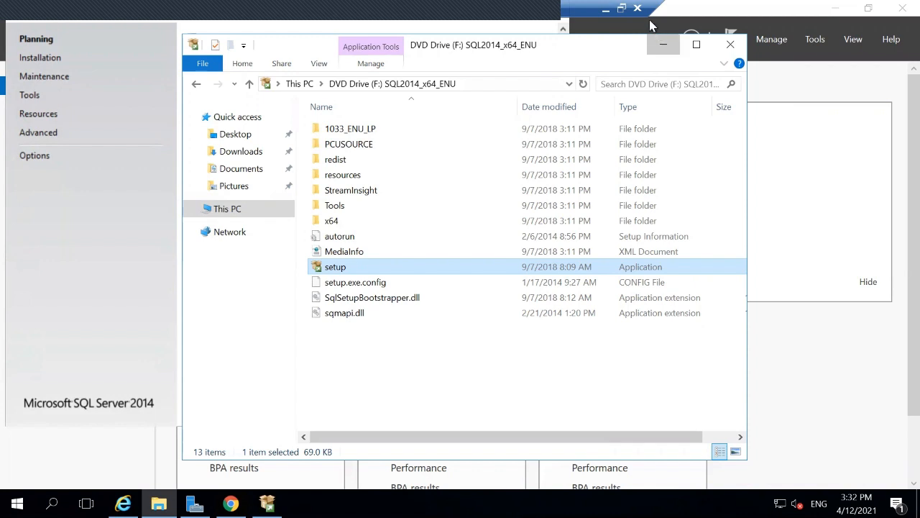
Step: Close the disc folder and Server Manager, maximize SQL Server Installation Center, and show its Installation options
{"action": "left_click", "coordinate": [663, 44]}
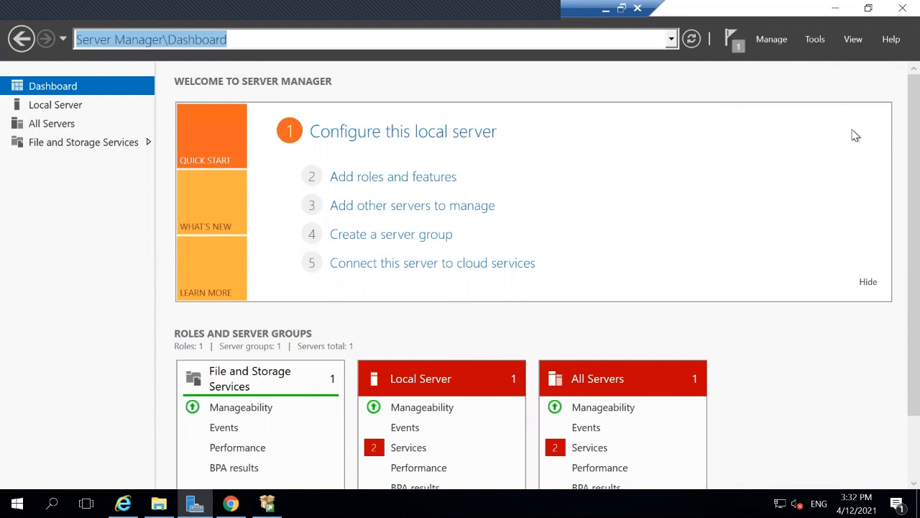
{"action": "left_click", "coordinate": [901, 9]}
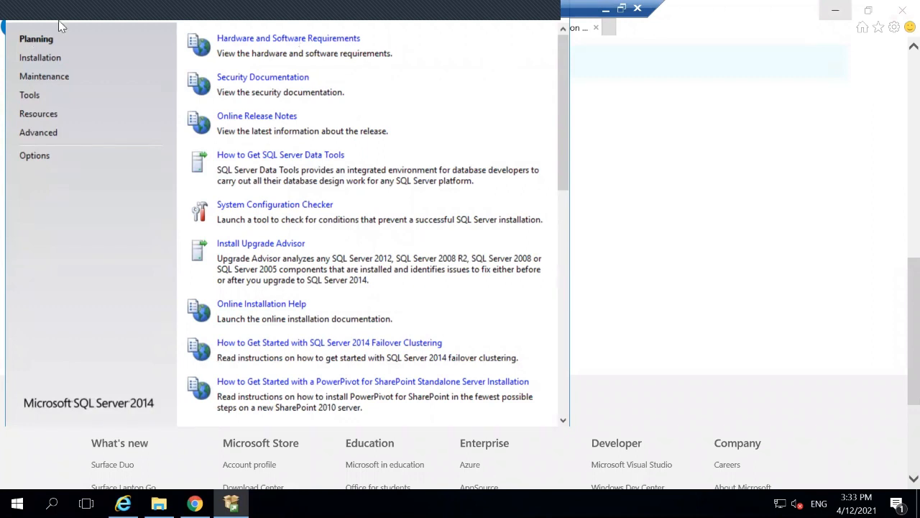
{"action": "left_click", "coordinate": [135, 23]}
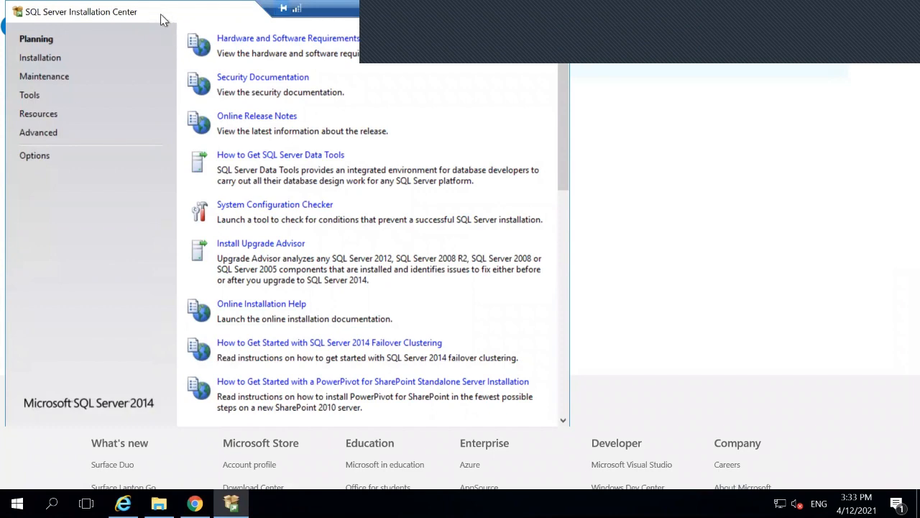
{"action": "left_click_drag", "start_coordinate": [160, 14], "coordinate": [164, 21]}
{"action": "left_click_drag", "start_coordinate": [235, 80], "coordinate": [278, 71]}
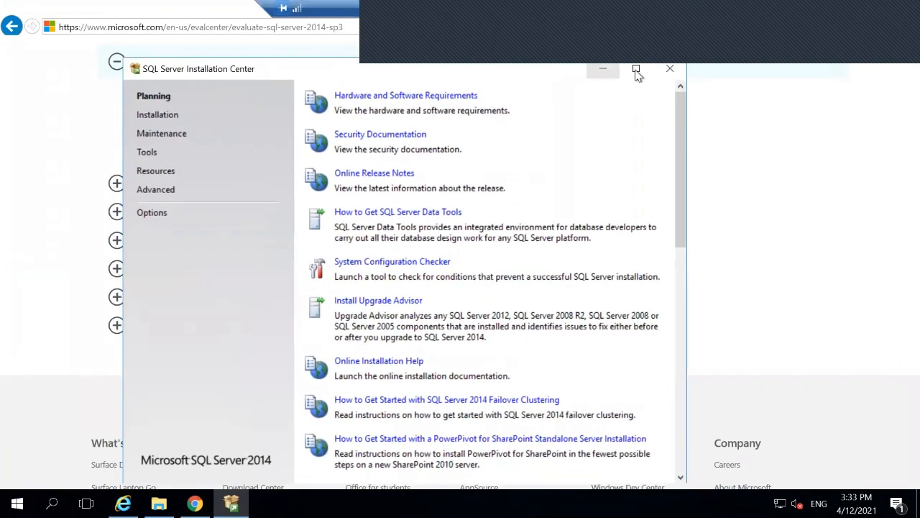
{"action": "left_click", "coordinate": [635, 70]}
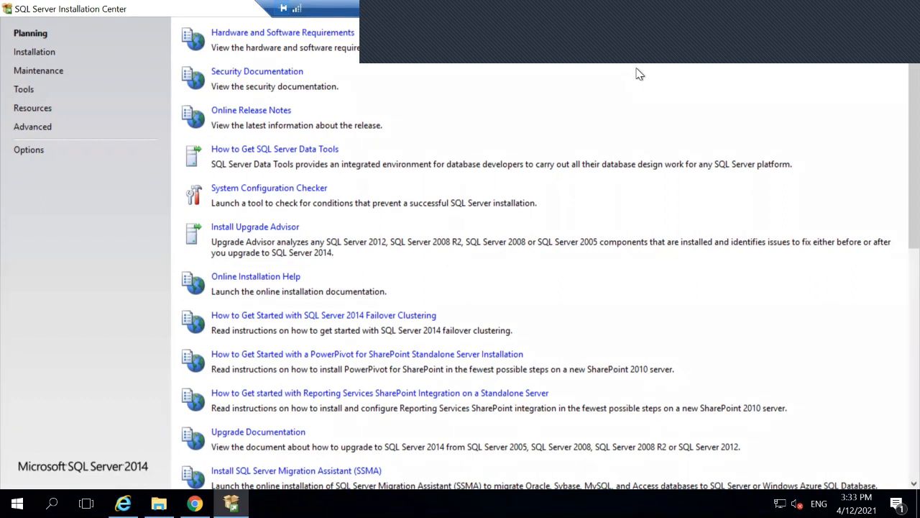
{"action": "left_click", "coordinate": [30, 53]}
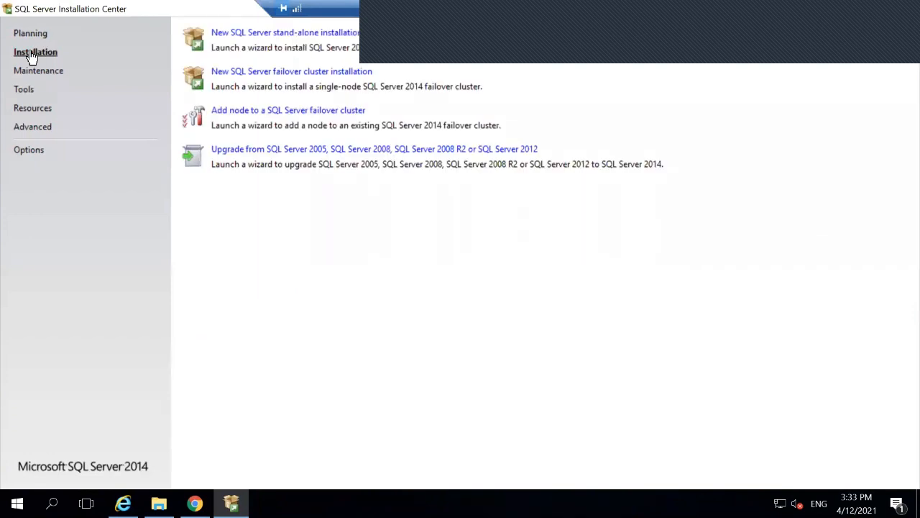
Step: Start the 'New SQL Server stand-alone installation or add features' wizard
{"action": "left_click", "coordinate": [246, 35]}
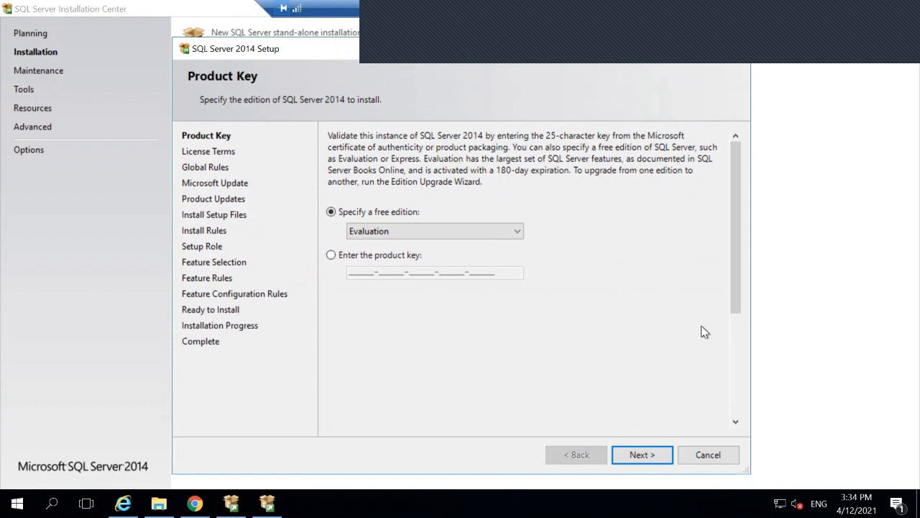
Step: Keep the free Evaluation edition and accept the SQL Server 2014 license terms
{"action": "left_click", "coordinate": [649, 451]}
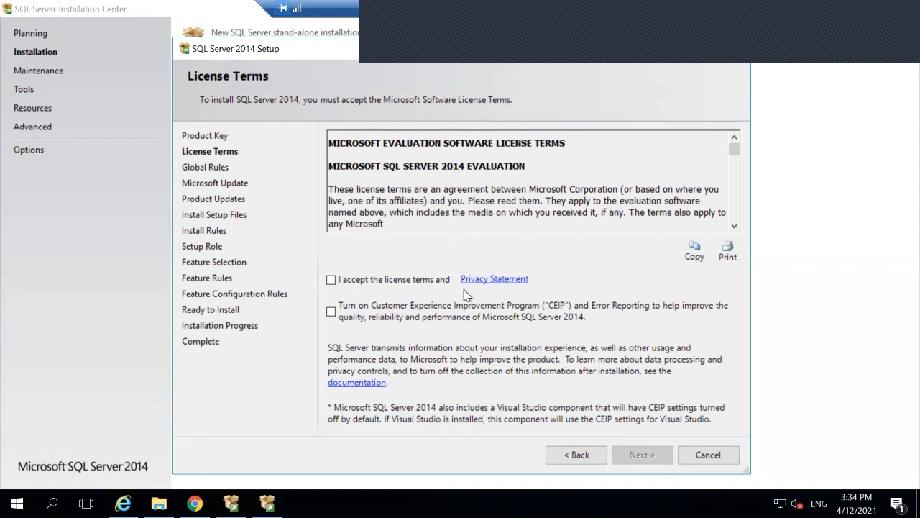
{"action": "left_click", "coordinate": [331, 281]}
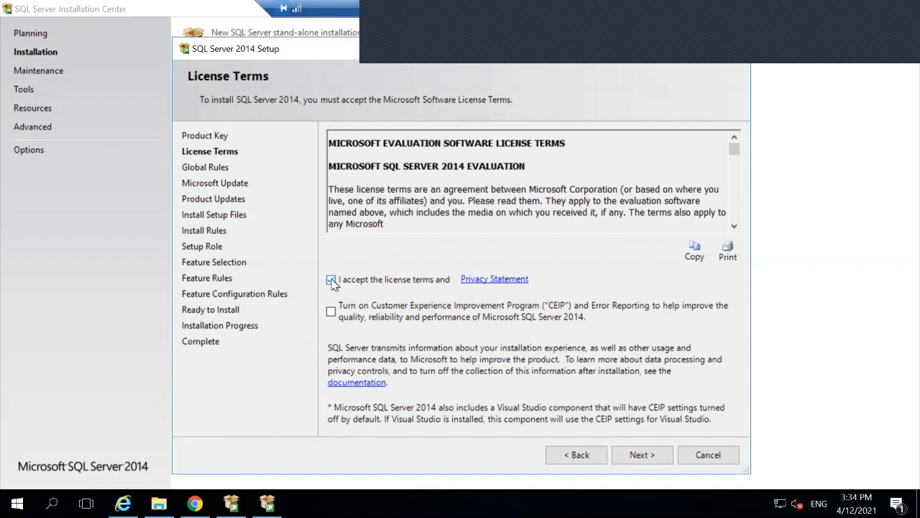
{"action": "left_click", "coordinate": [640, 453]}
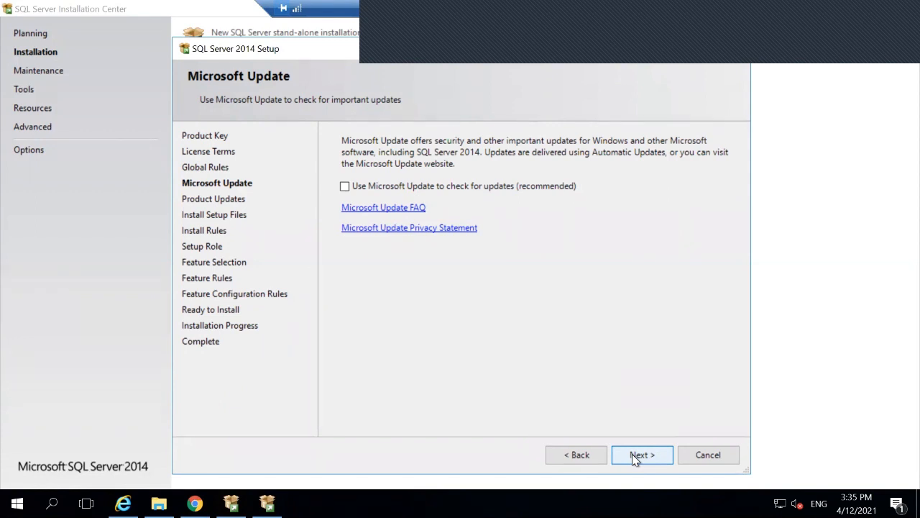
Step: Proceed without Microsoft Update so setup files install and the install rules run
{"action": "left_click", "coordinate": [633, 456]}
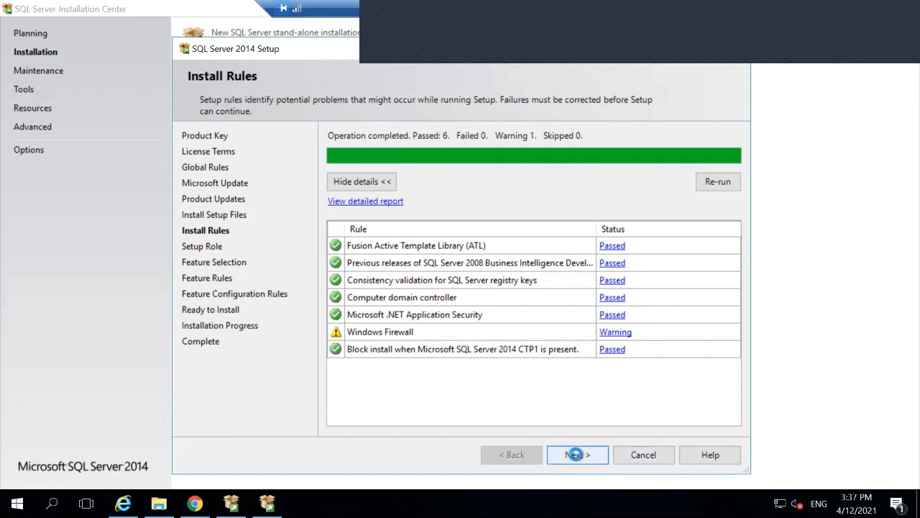
Step: Pass the install rules and keep SQL Server Feature Installation as the setup role
{"action": "left_click", "coordinate": [575, 454]}
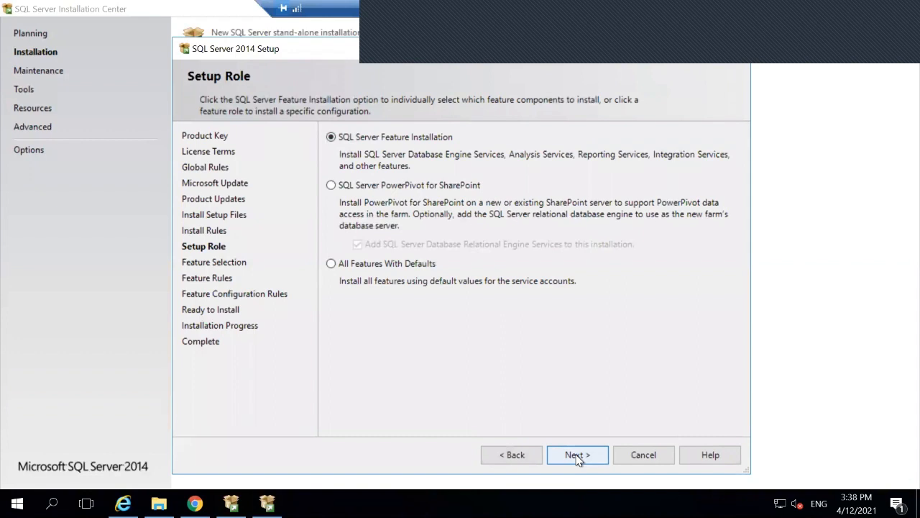
{"action": "left_click", "coordinate": [575, 454]}
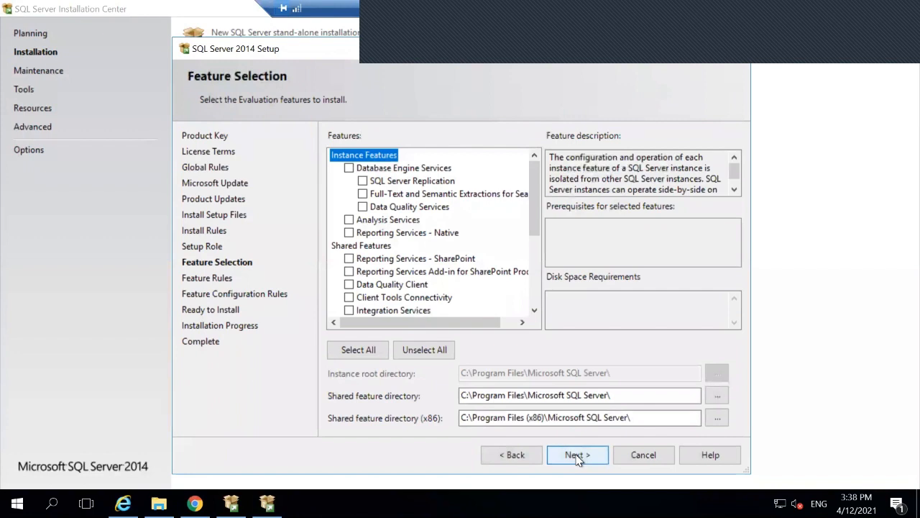
Step: Tick Database Engine Services and scroll down to the shared features list
{"action": "left_click", "coordinate": [349, 168]}
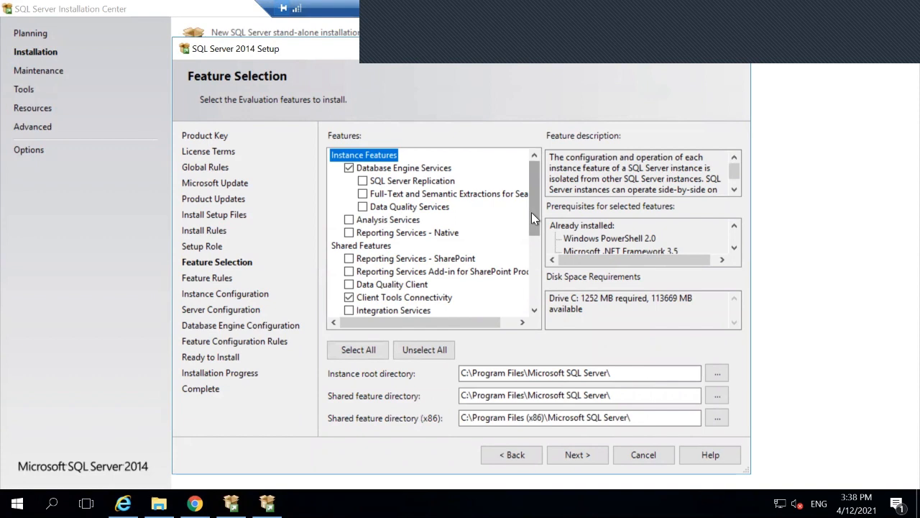
{"action": "left_click_drag", "start_coordinate": [531, 215], "coordinate": [534, 258]}
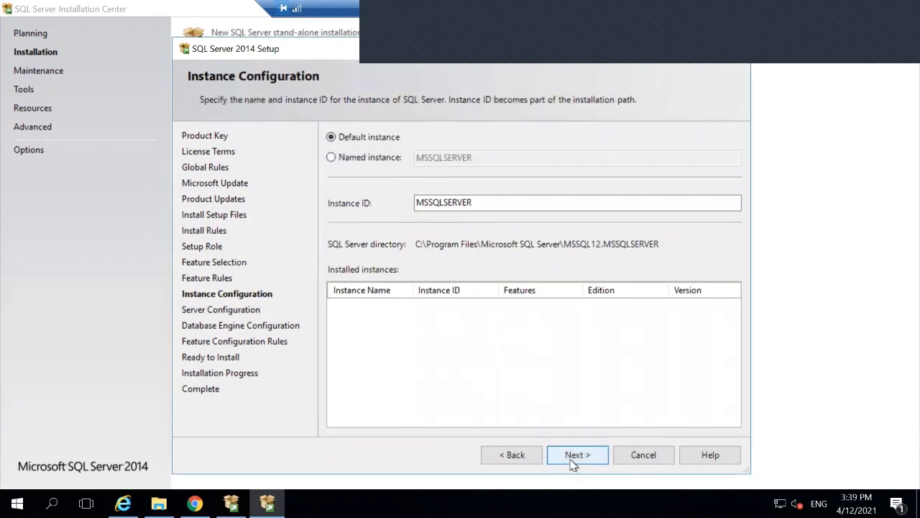
Step: Accept the default MSSQLSERVER instance on Instance Configuration
{"action": "left_click", "coordinate": [572, 460]}
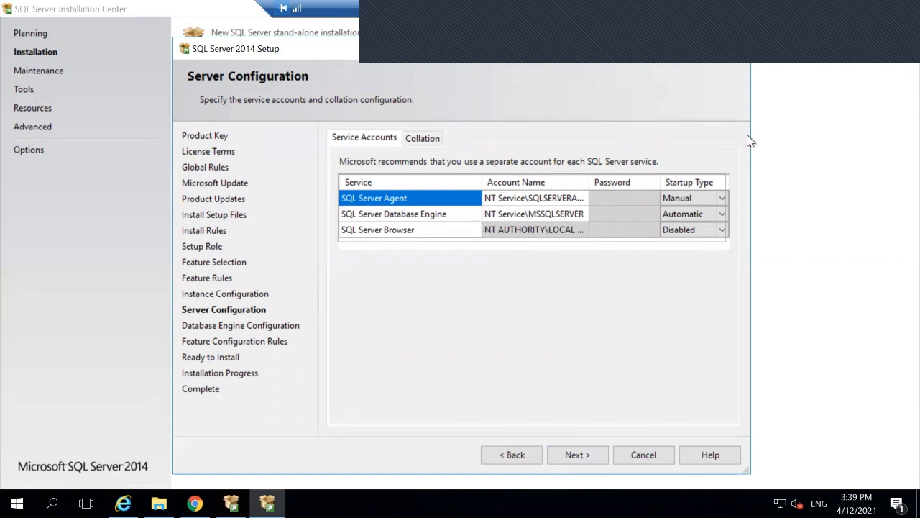
Step: Open the SQL Server Agent account dropdown and choose <<Browse...>> to pick another account
{"action": "left_click", "coordinate": [722, 196]}
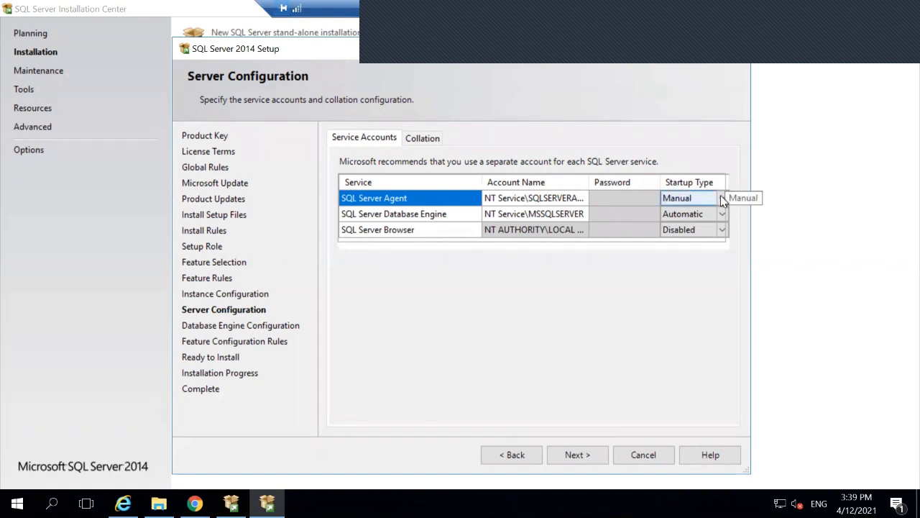
{"action": "left_click", "coordinate": [571, 204]}
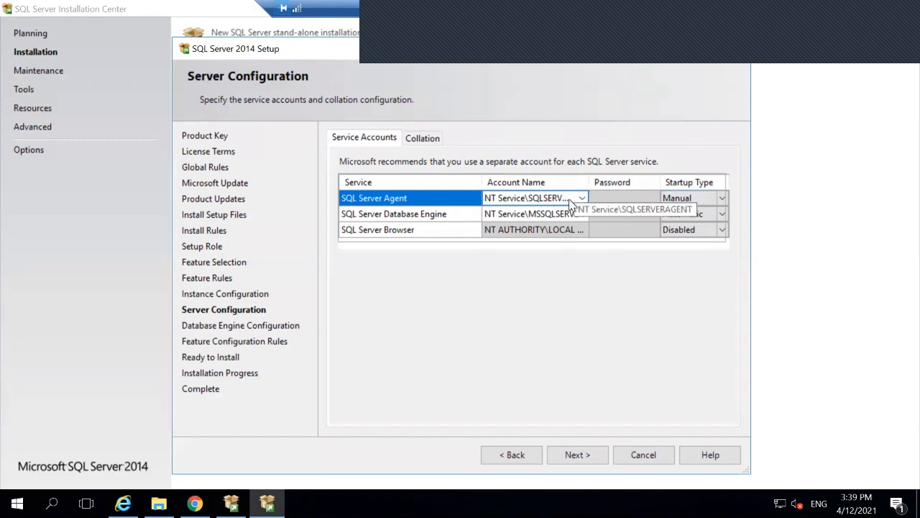
{"action": "left_click", "coordinate": [581, 202]}
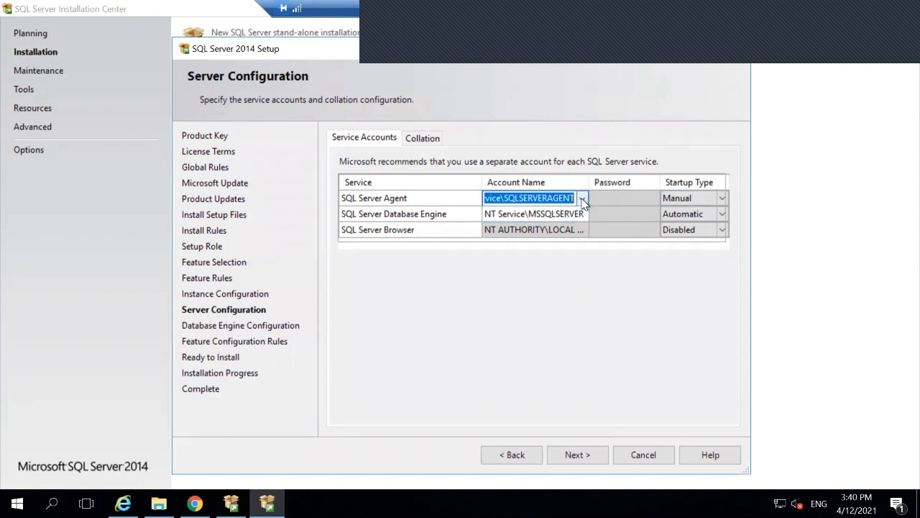
{"action": "left_click", "coordinate": [582, 199]}
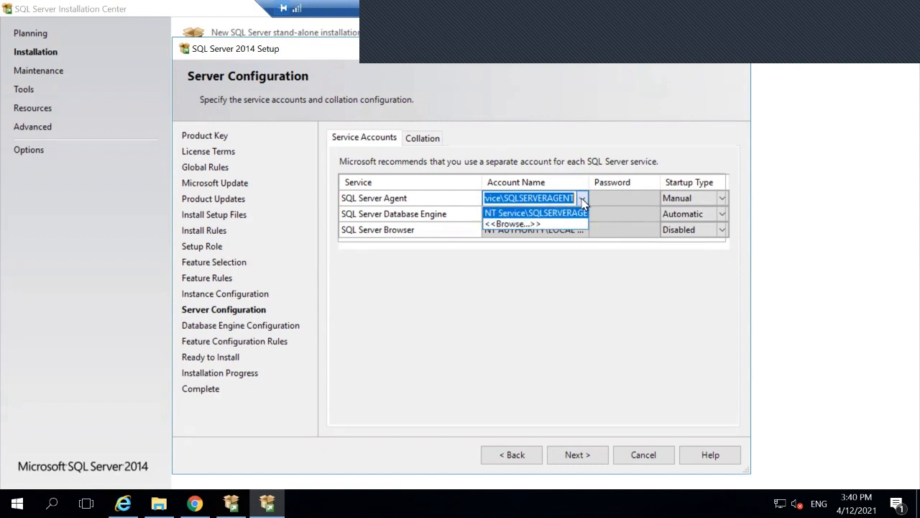
{"action": "left_click", "coordinate": [512, 223]}
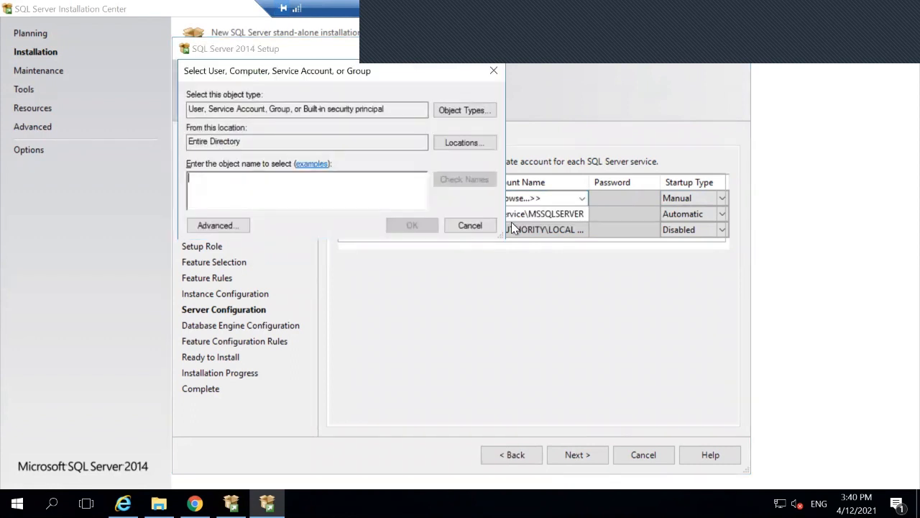
Step: Enter spadmin as the SQL Server Agent service account, check the name and confirm it
{"action": "type", "text": "s"}
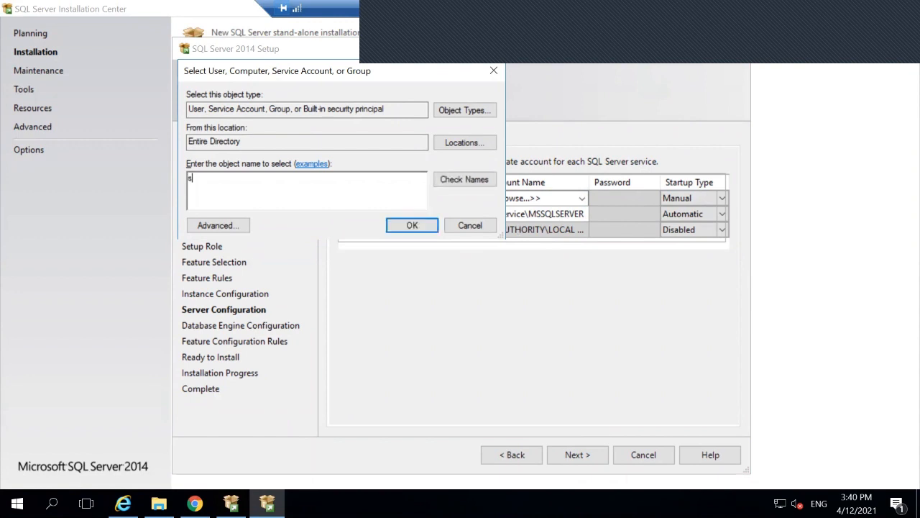
{"action": "type", "text": "padmin"}
{"action": "left_click", "coordinate": [463, 180]}
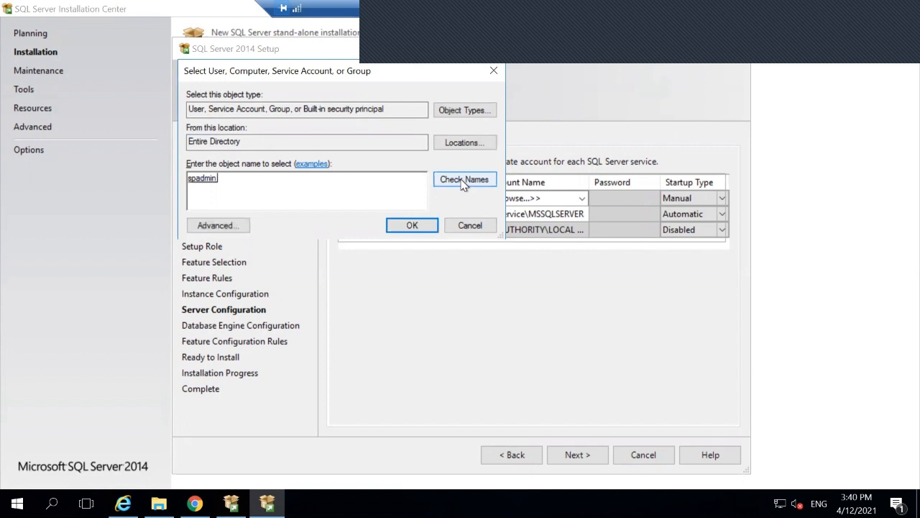
{"action": "left_click", "coordinate": [414, 227]}
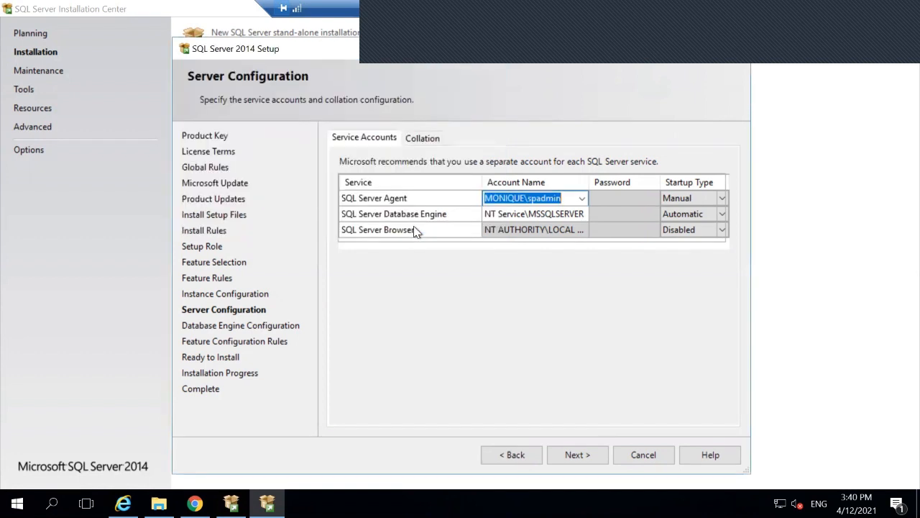
Step: Look up and assign the spadmin account to the Database Engine service
{"action": "left_click", "coordinate": [577, 214]}
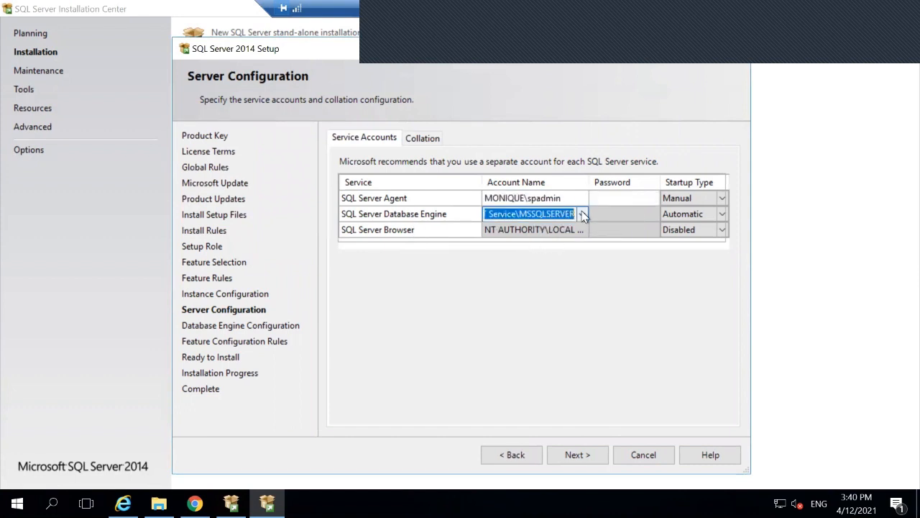
{"action": "left_click", "coordinate": [581, 214]}
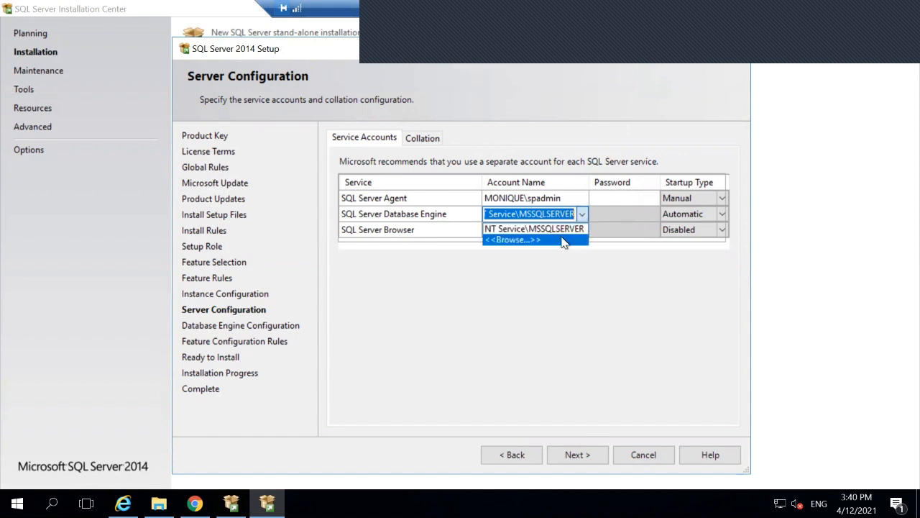
{"action": "left_click", "coordinate": [563, 240]}
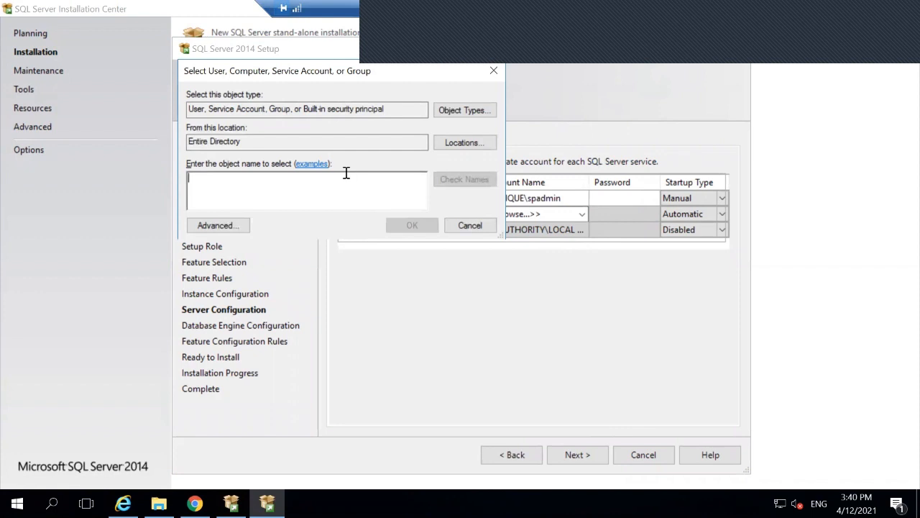
{"action": "type", "text": "so"}
{"action": "key", "text": "BackSpace"}
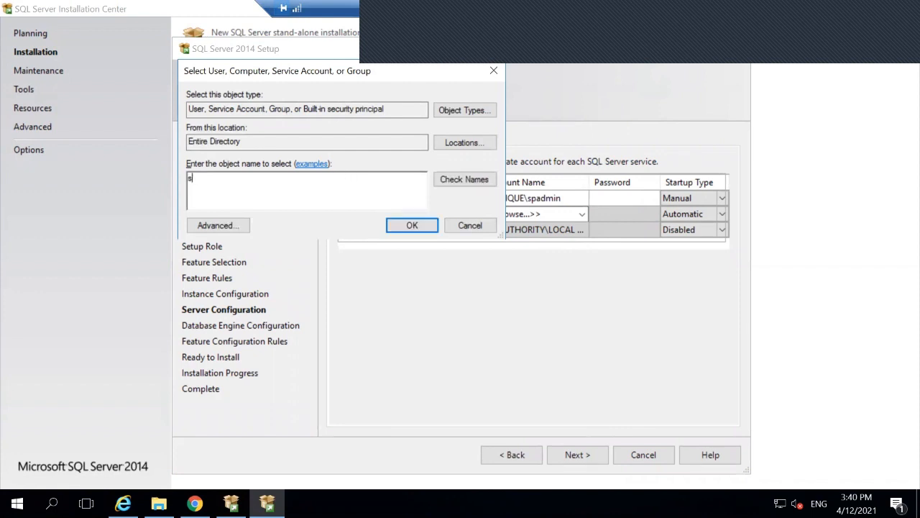
{"action": "type", "text": "padmin"}
{"action": "left_click", "coordinate": [452, 181]}
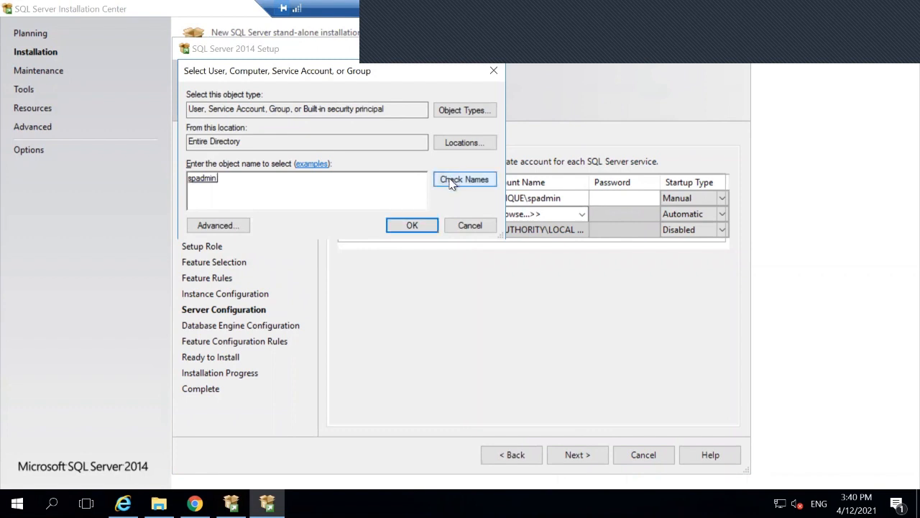
{"action": "left_click", "coordinate": [419, 229]}
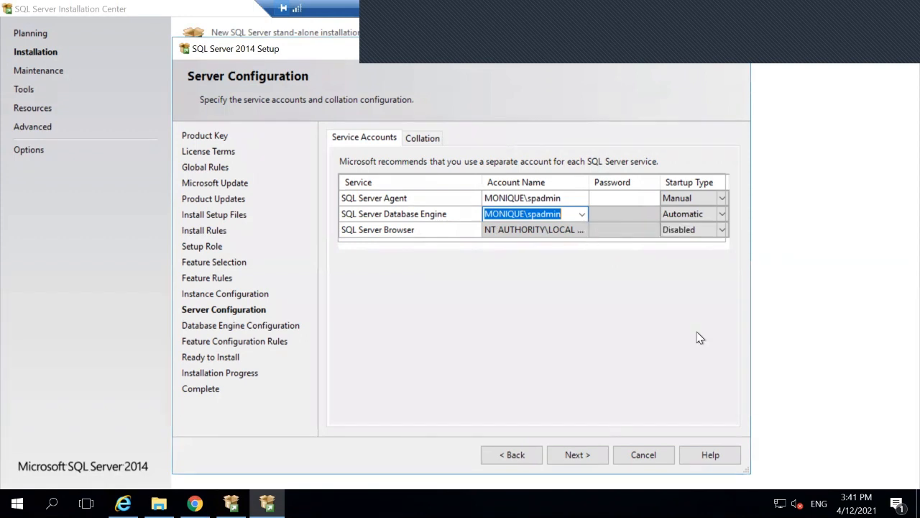
Step: Set the SQL Server Browser startup type to Manual
{"action": "left_click", "coordinate": [722, 230]}
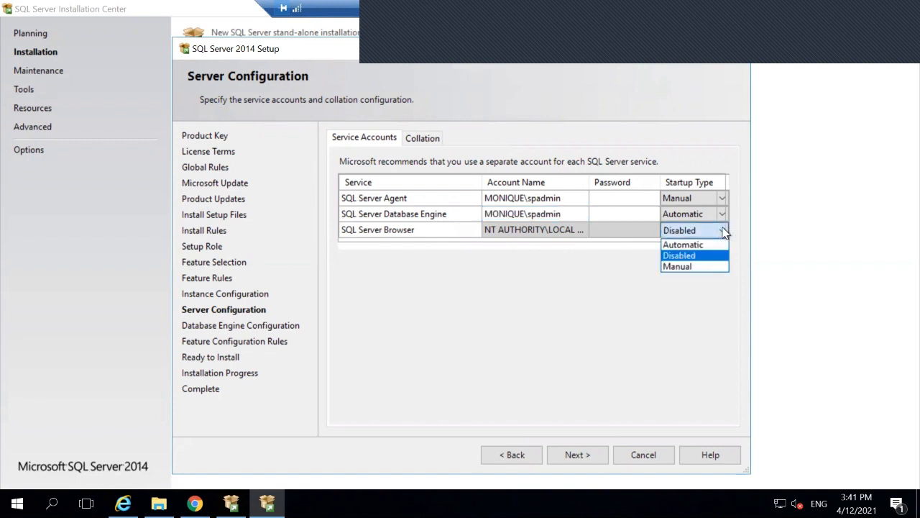
{"action": "left_click", "coordinate": [686, 266]}
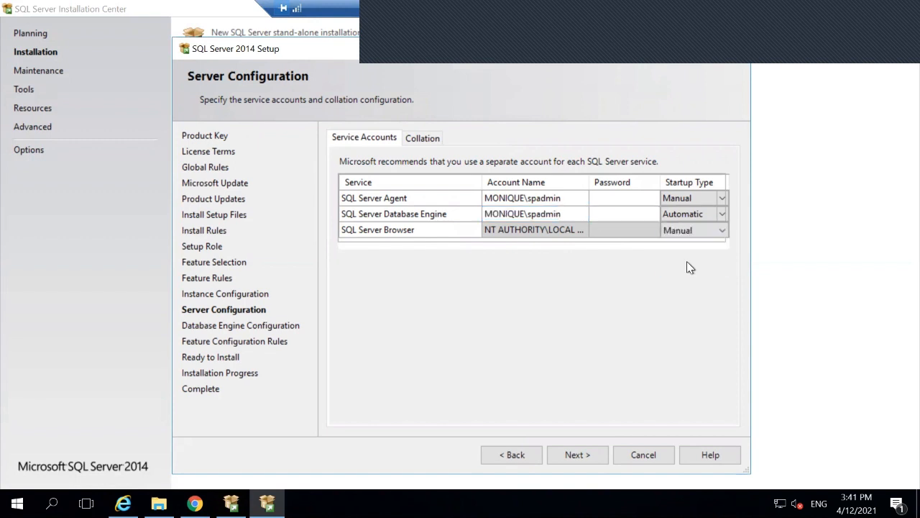
{"action": "left_click", "coordinate": [586, 229]}
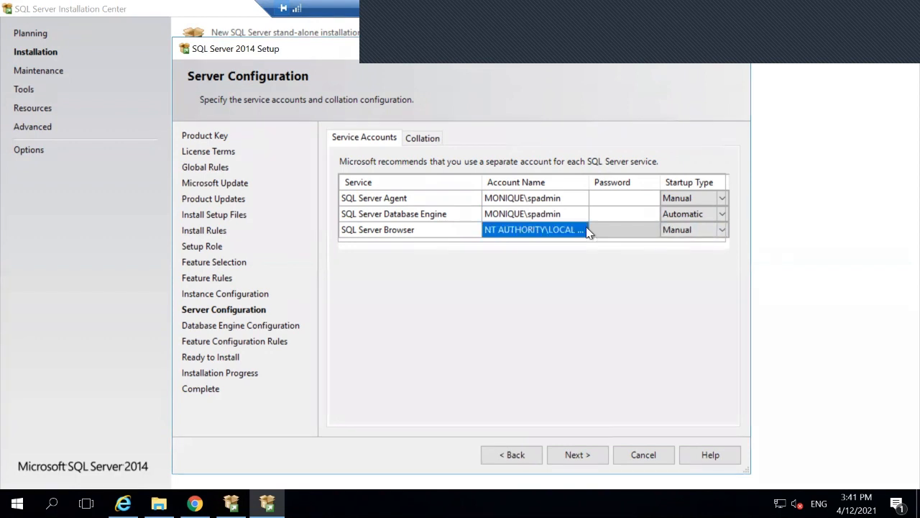
{"action": "left_click", "coordinate": [594, 228]}
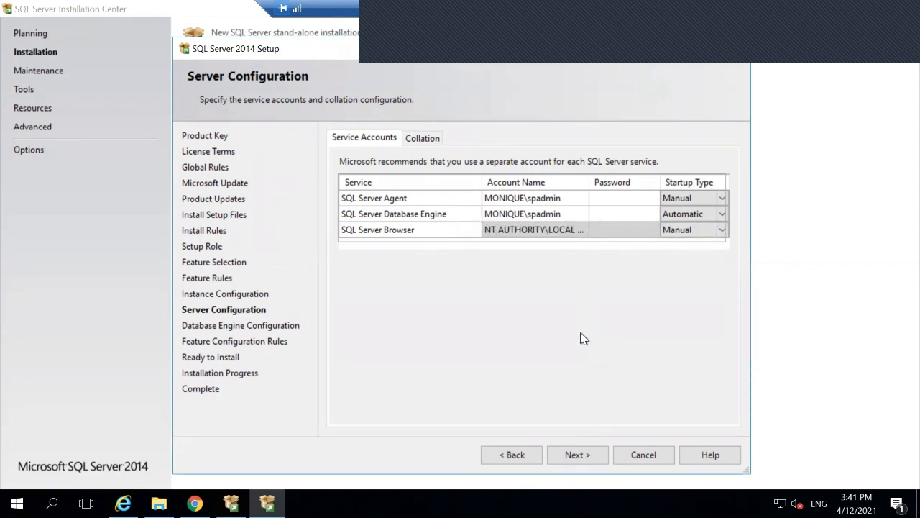
Step: Type a password for the SQL Server Agent service account
{"action": "left_click", "coordinate": [606, 228]}
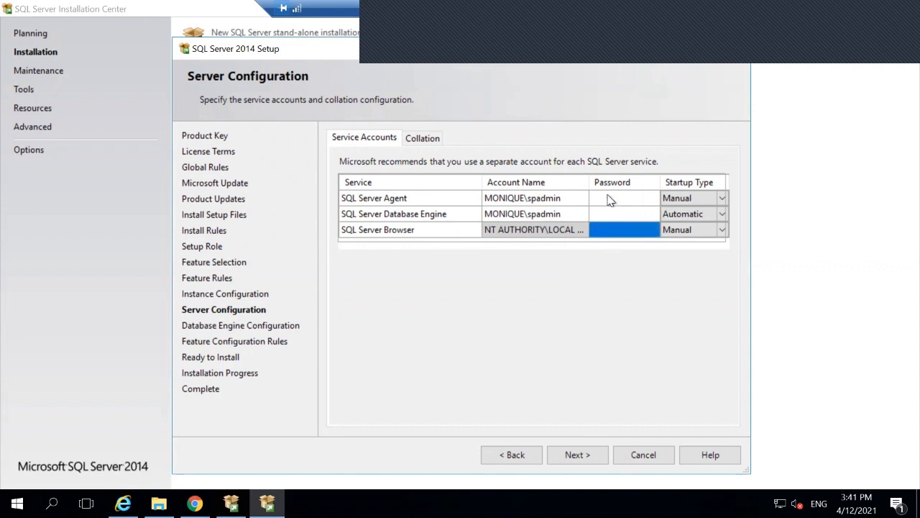
{"action": "left_click", "coordinate": [608, 197]}
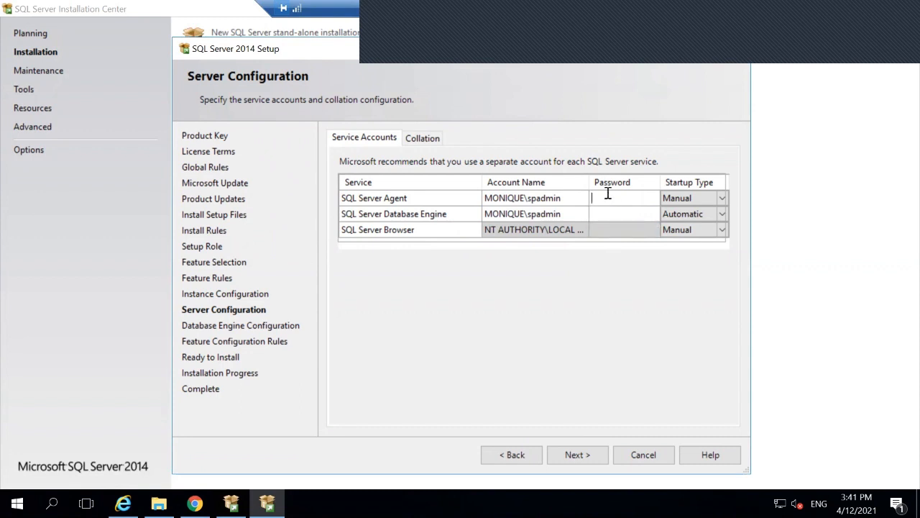
{"action": "type", "text": "password123"}
Step: Replace the SQL Server Agent account password and enter the Database Engine account password
{"action": "left_click", "coordinate": [67, 488]}
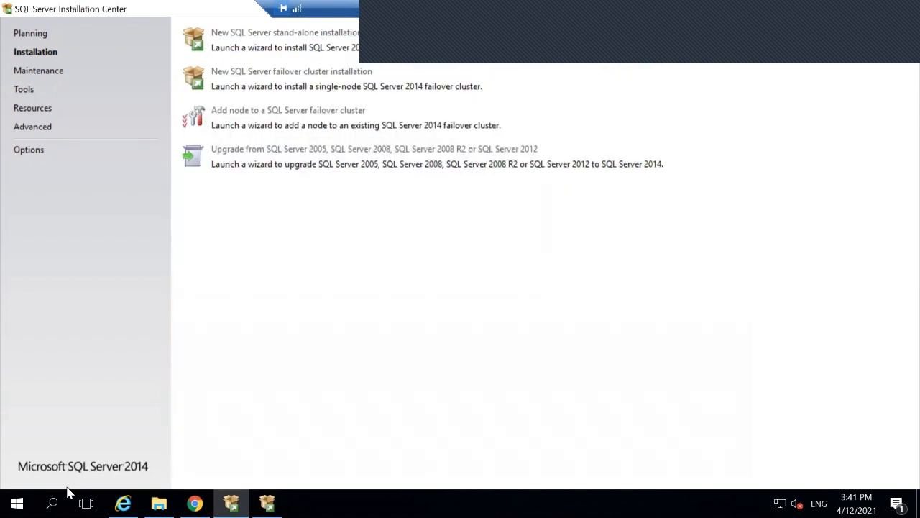
{"action": "left_click", "coordinate": [833, 9]}
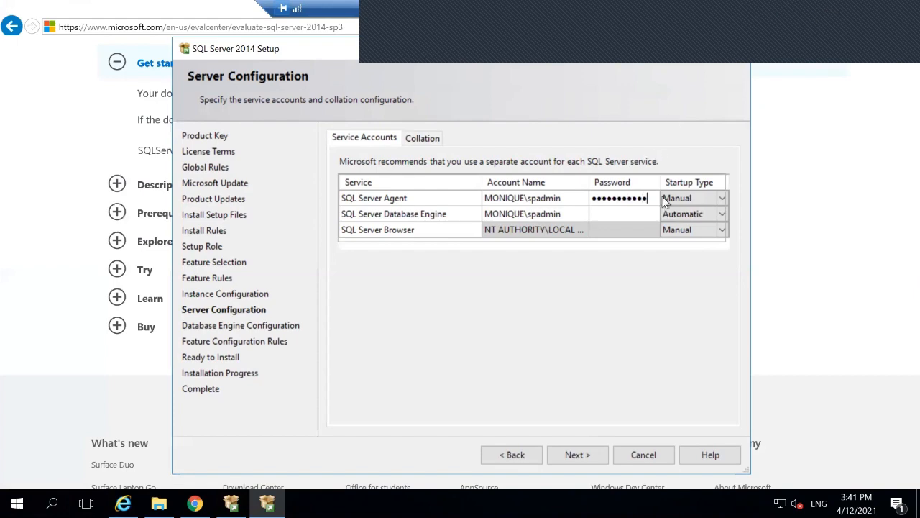
{"action": "left_click_drag", "start_coordinate": [649, 201], "coordinate": [529, 203]}
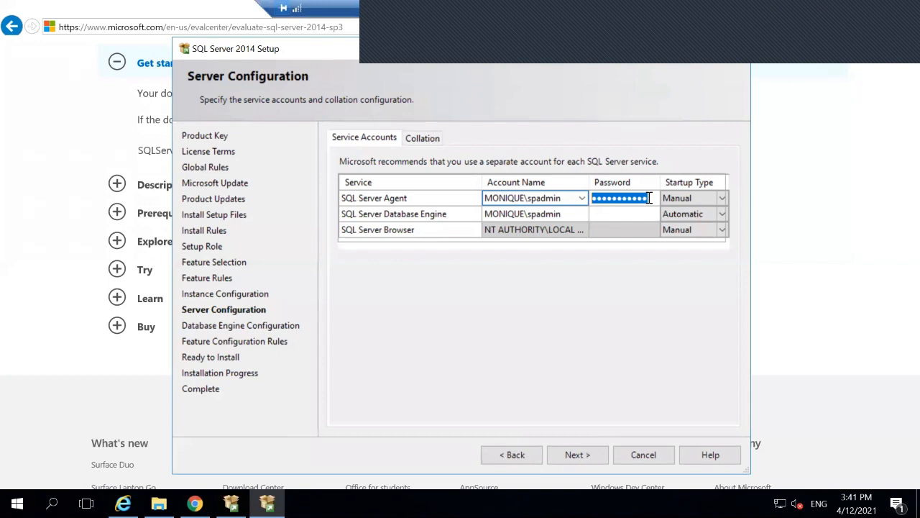
{"action": "key", "text": "BackSpace"}
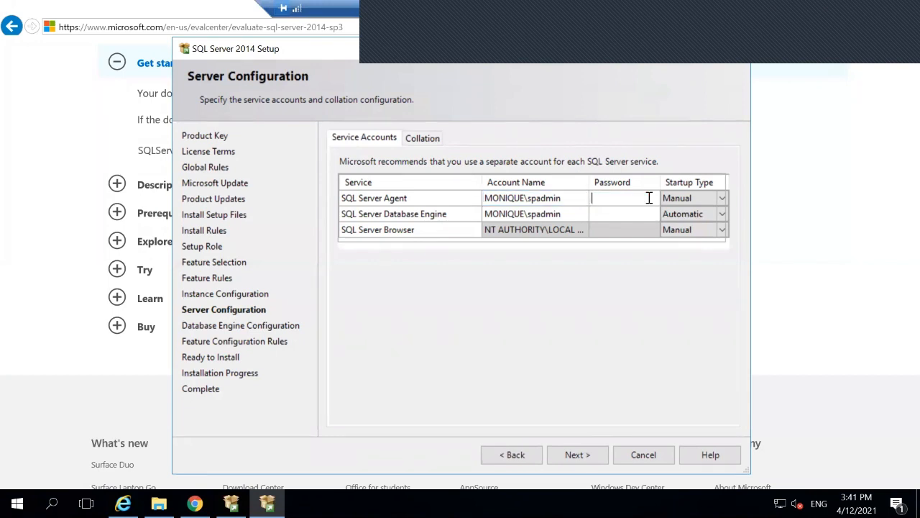
{"action": "type", "text": "Password123!"}
{"action": "left_click", "coordinate": [621, 214]}
{"action": "type", "text": "P@ssw"}
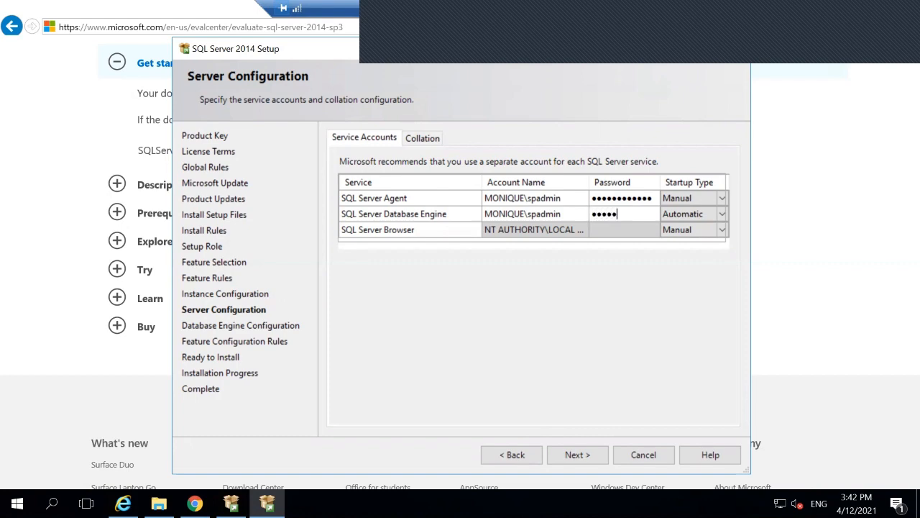
{"action": "type", "text": "0rd1234"}
Step: Add the current user as a SQL Server administrator and continue to Ready to Install
{"action": "left_click", "coordinate": [572, 455]}
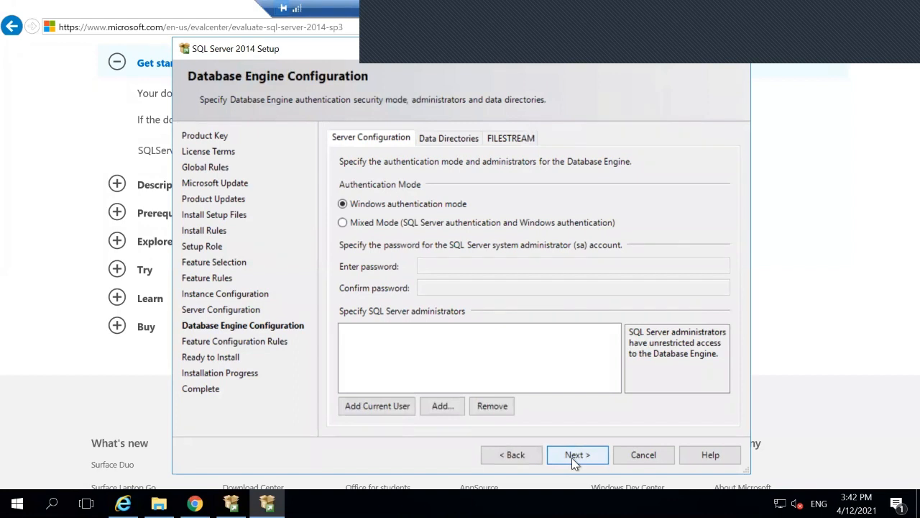
{"action": "left_click", "coordinate": [373, 405]}
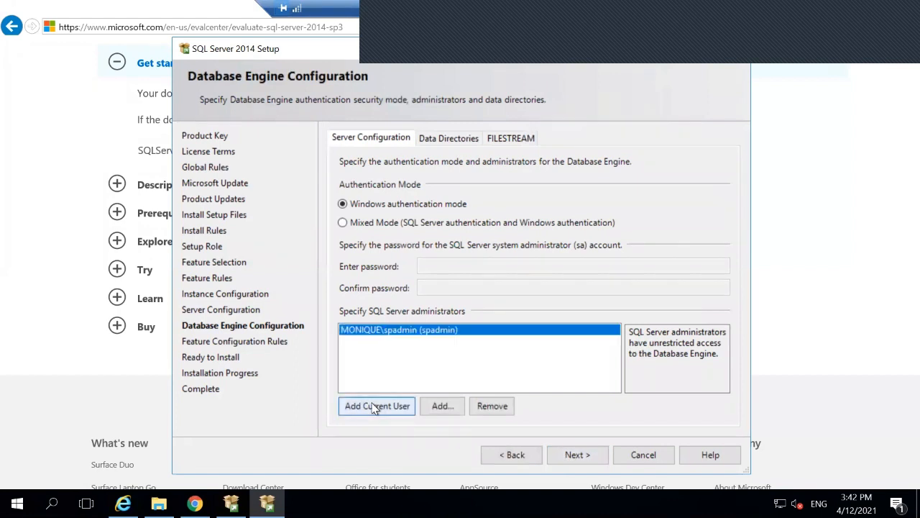
{"action": "left_click", "coordinate": [575, 466]}
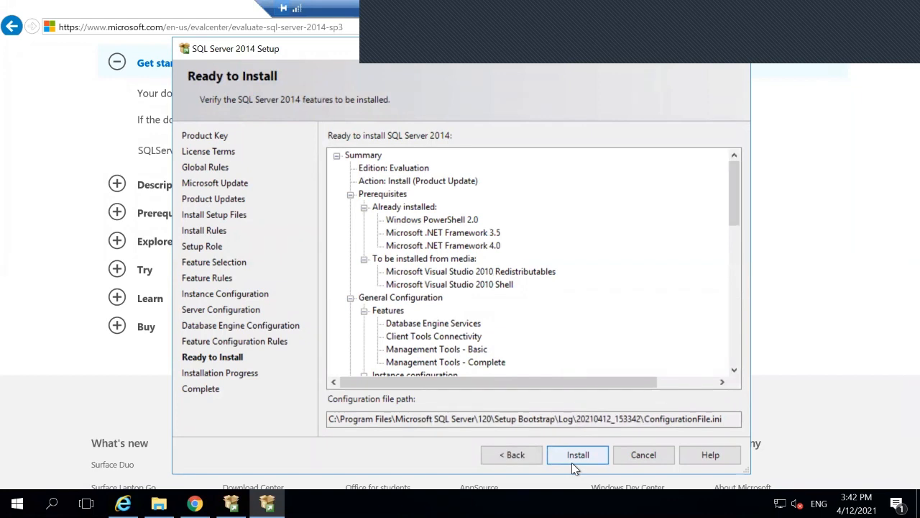
Step: Start the SQL Server 2014 installation from the Ready to Install page
{"action": "left_click", "coordinate": [577, 454]}
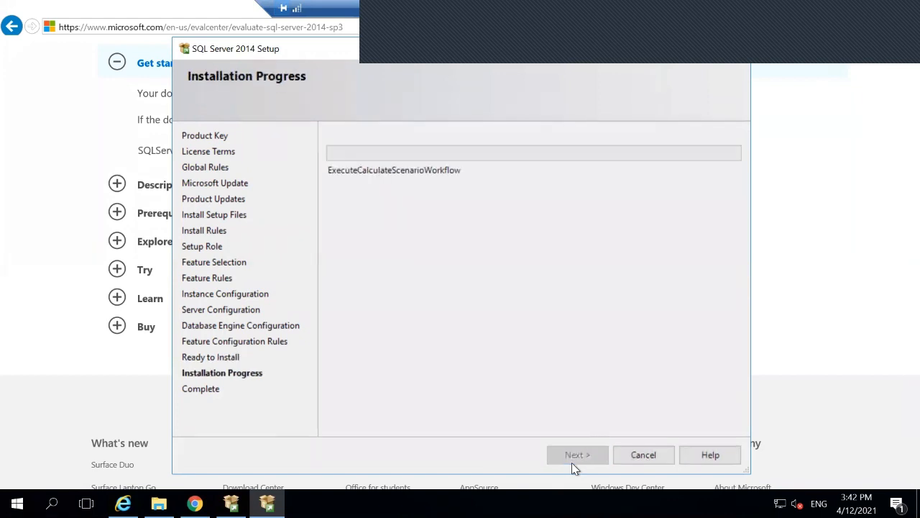